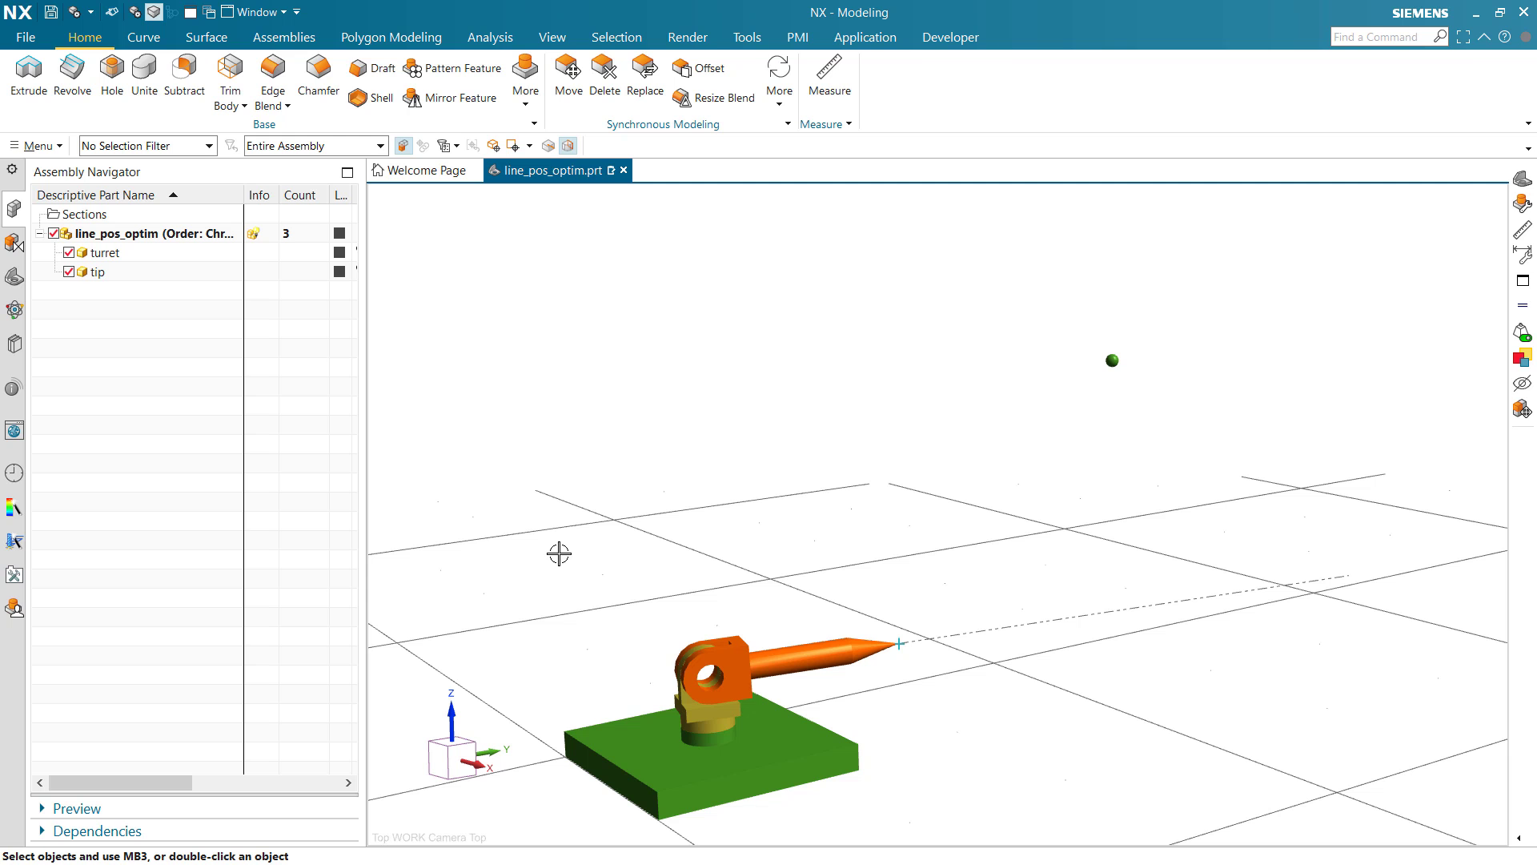
# Select the turret part, then the tip part, then clear the selection.
pyautogui.click(119, 254)
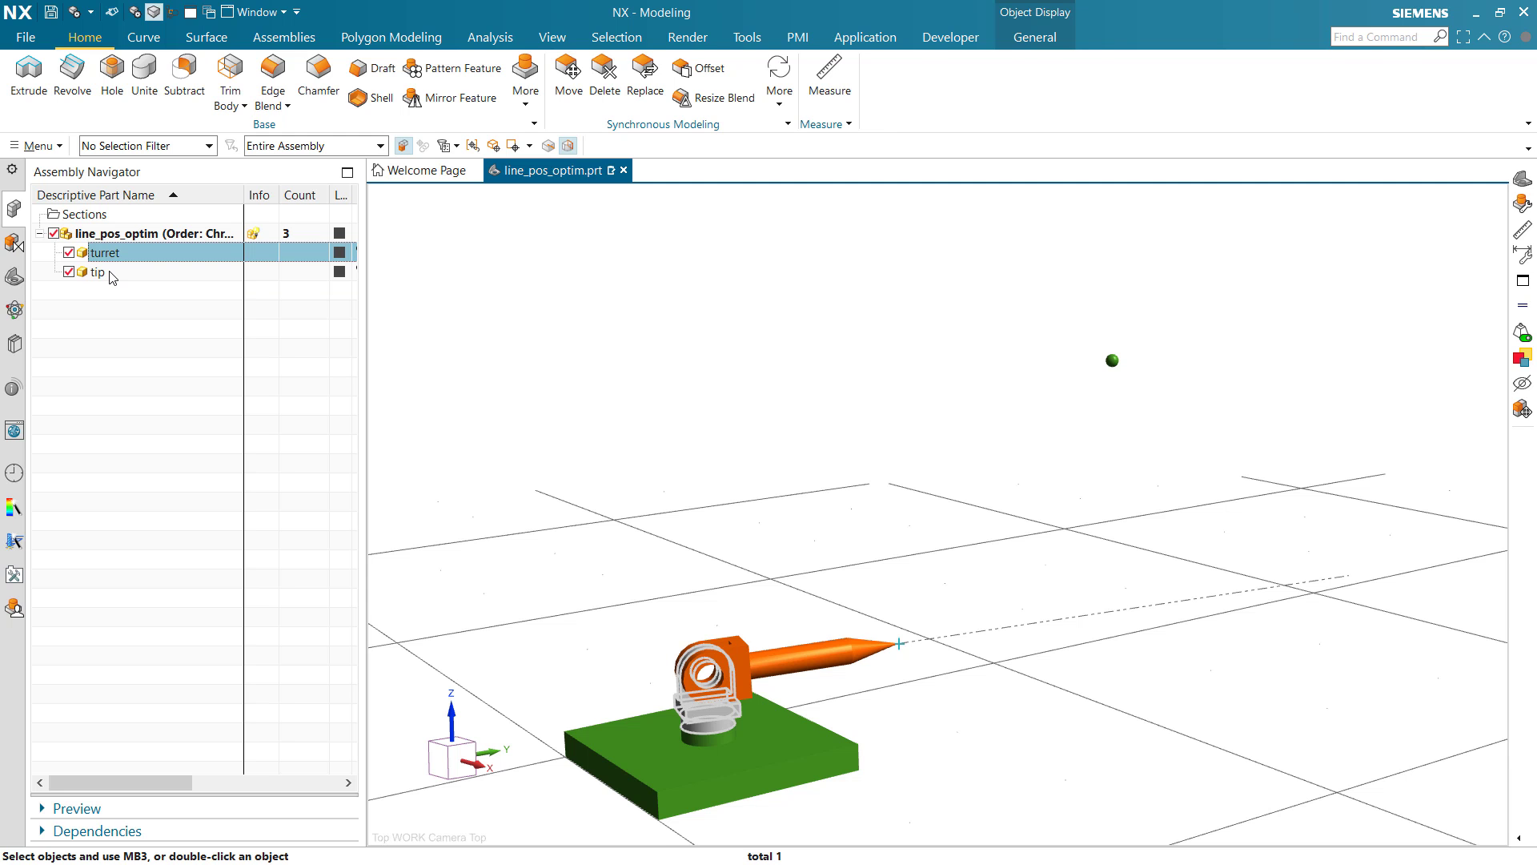
pyautogui.click(110, 274)
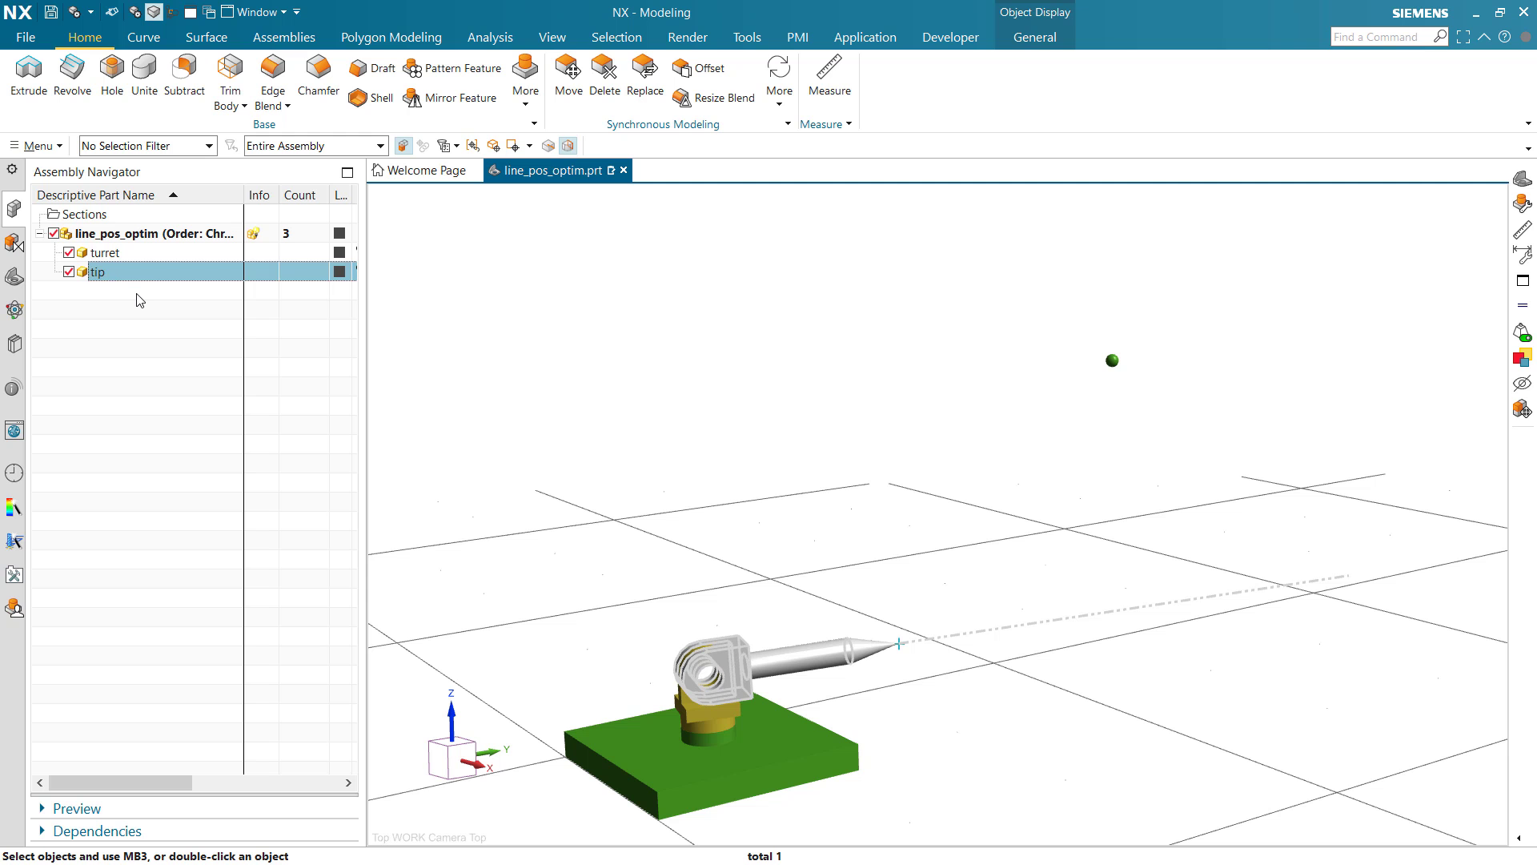
pyautogui.click(137, 299)
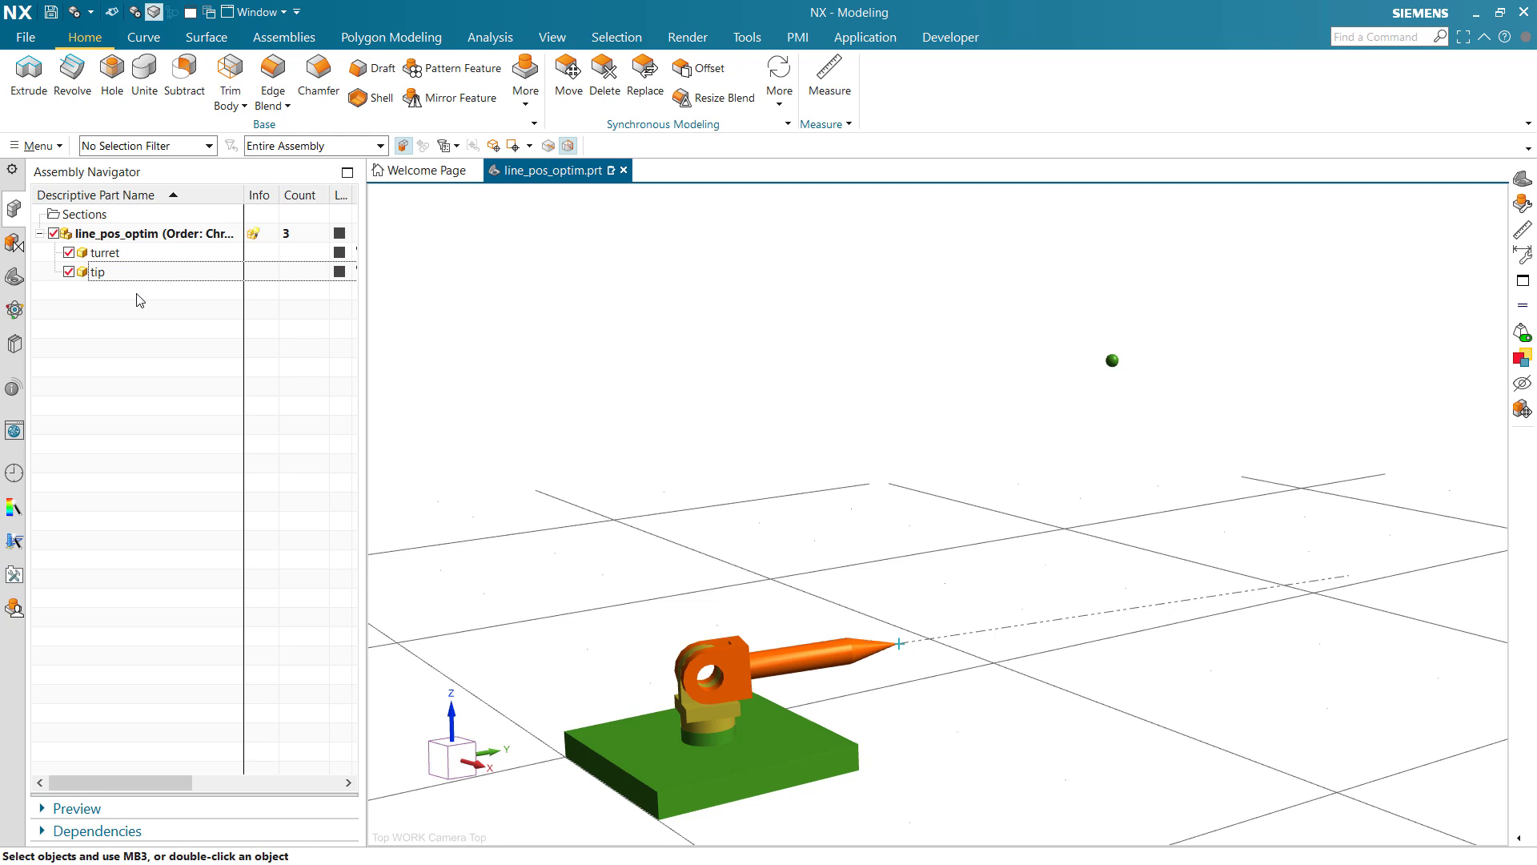
# Inspect the azimuth, elevation and off_axis expressions, then pick the tip and reopen the expressions list.
pyautogui.hotkey('ctrl', 'e')
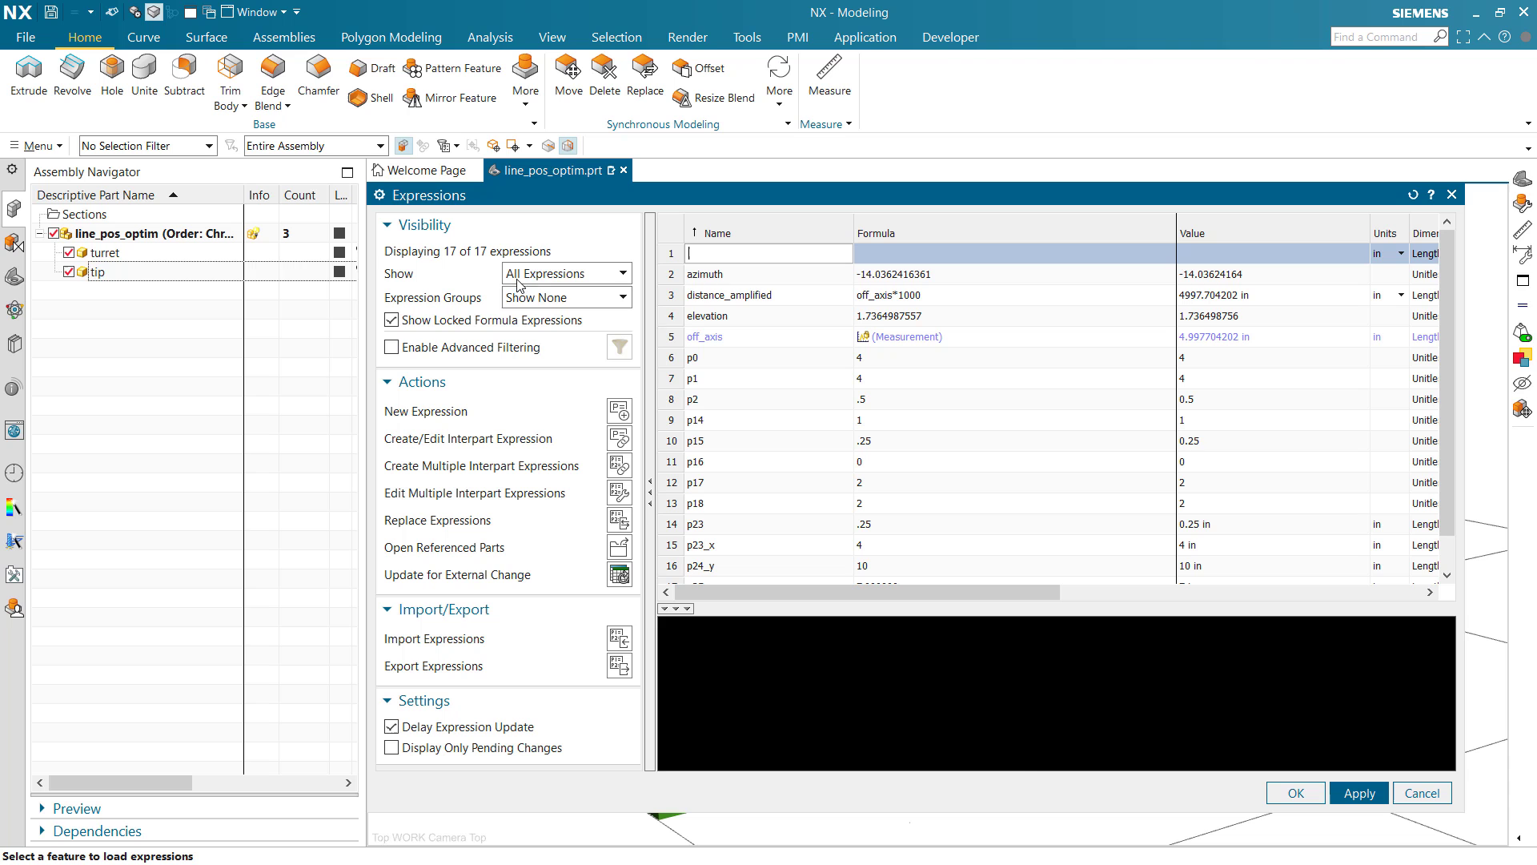
pyautogui.click(743, 276)
pyautogui.click(723, 318)
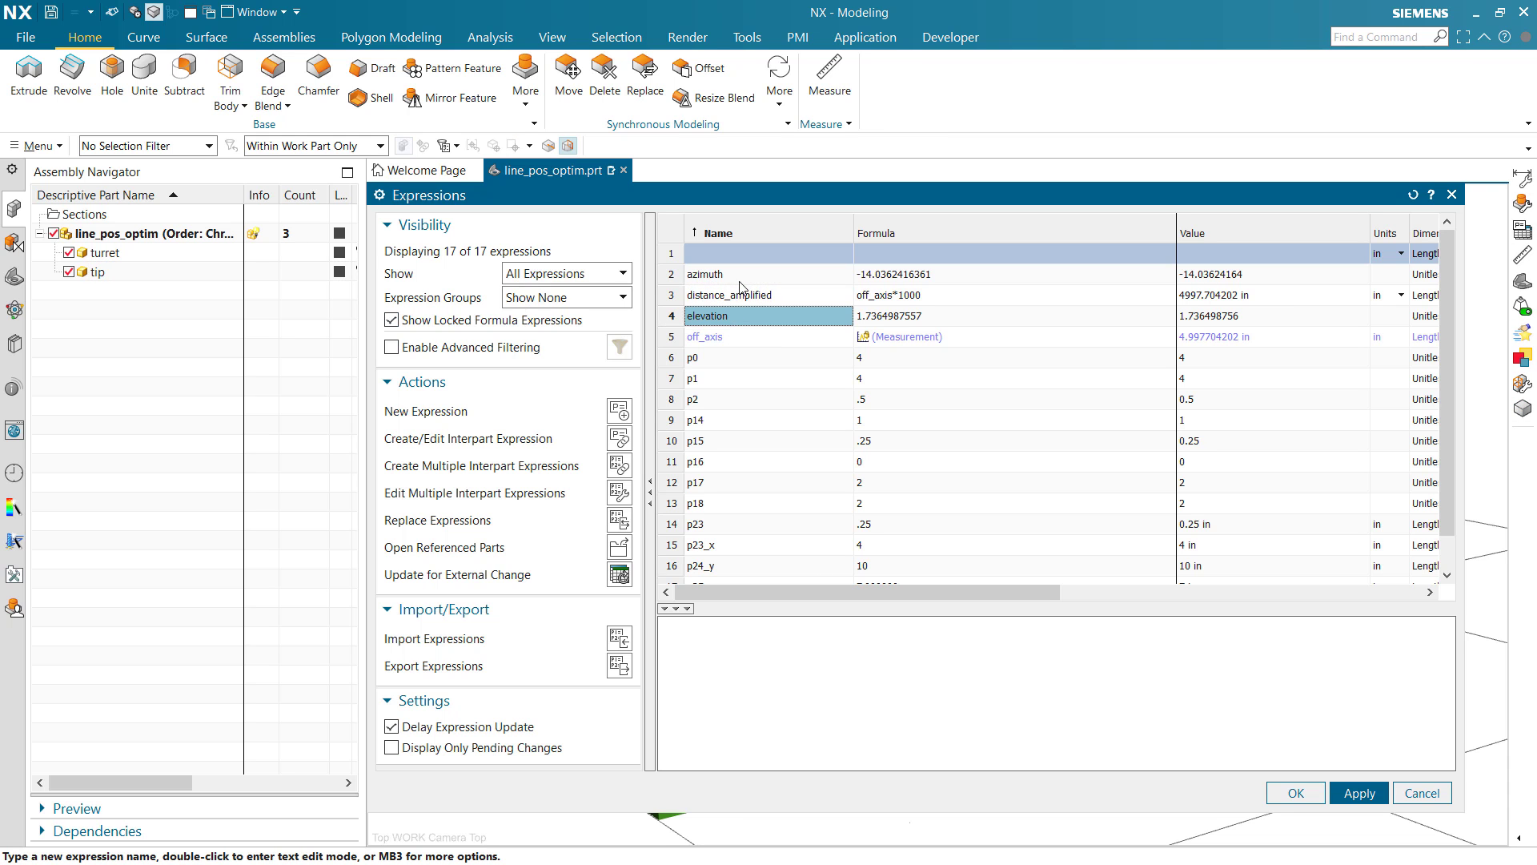
pyautogui.click(741, 277)
pyautogui.click(729, 316)
pyautogui.click(743, 339)
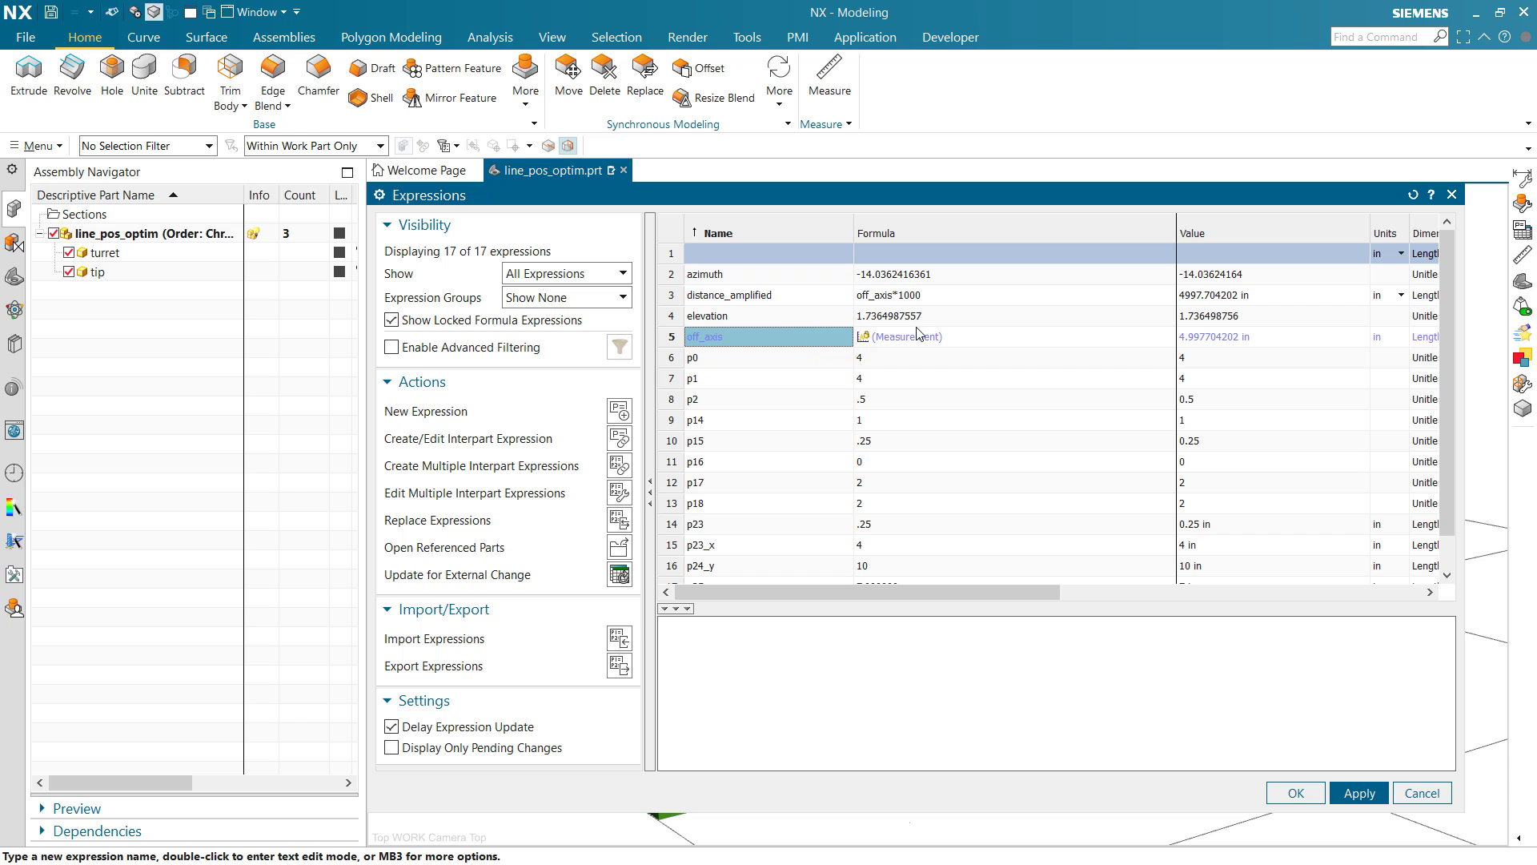
pyautogui.click(1452, 194)
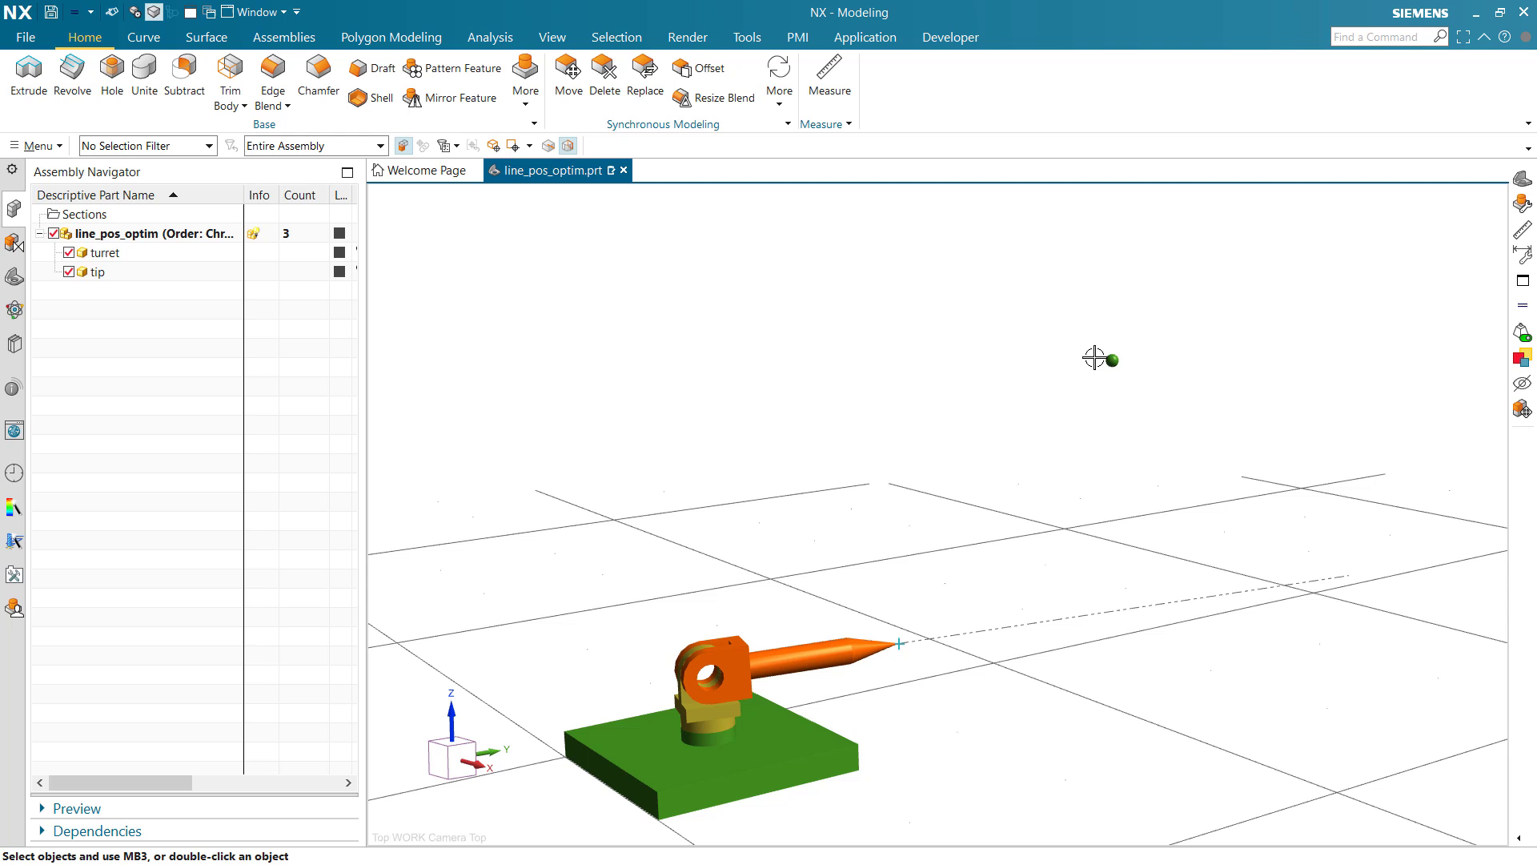
pyautogui.click(1000, 628)
pyautogui.hotkey('ctrl', 'e')
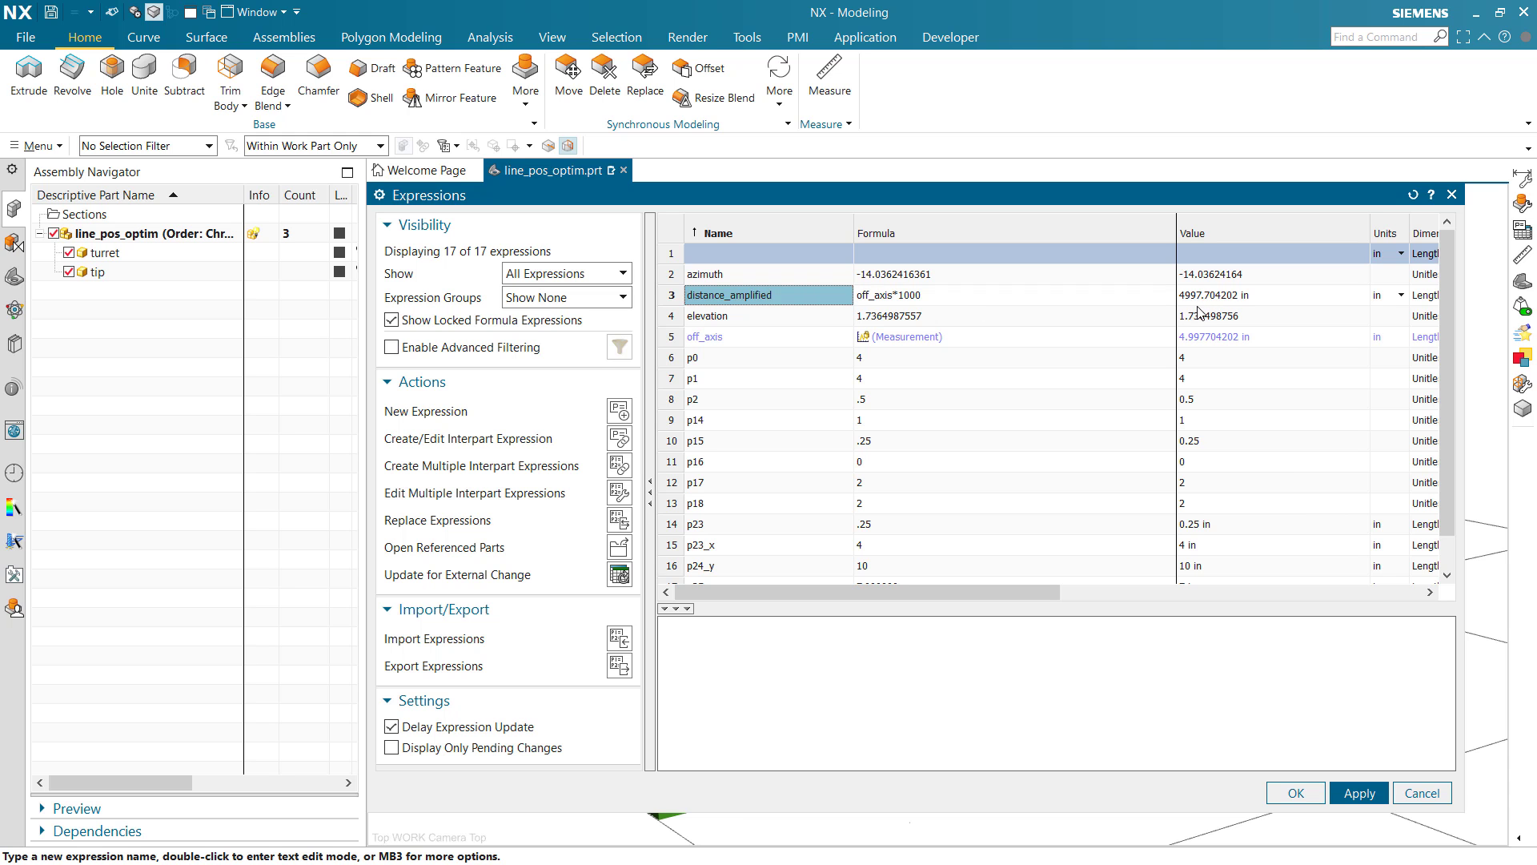
# Cancel the Expressions dialog, leaving all expression values unchanged.
pyautogui.click(1424, 793)
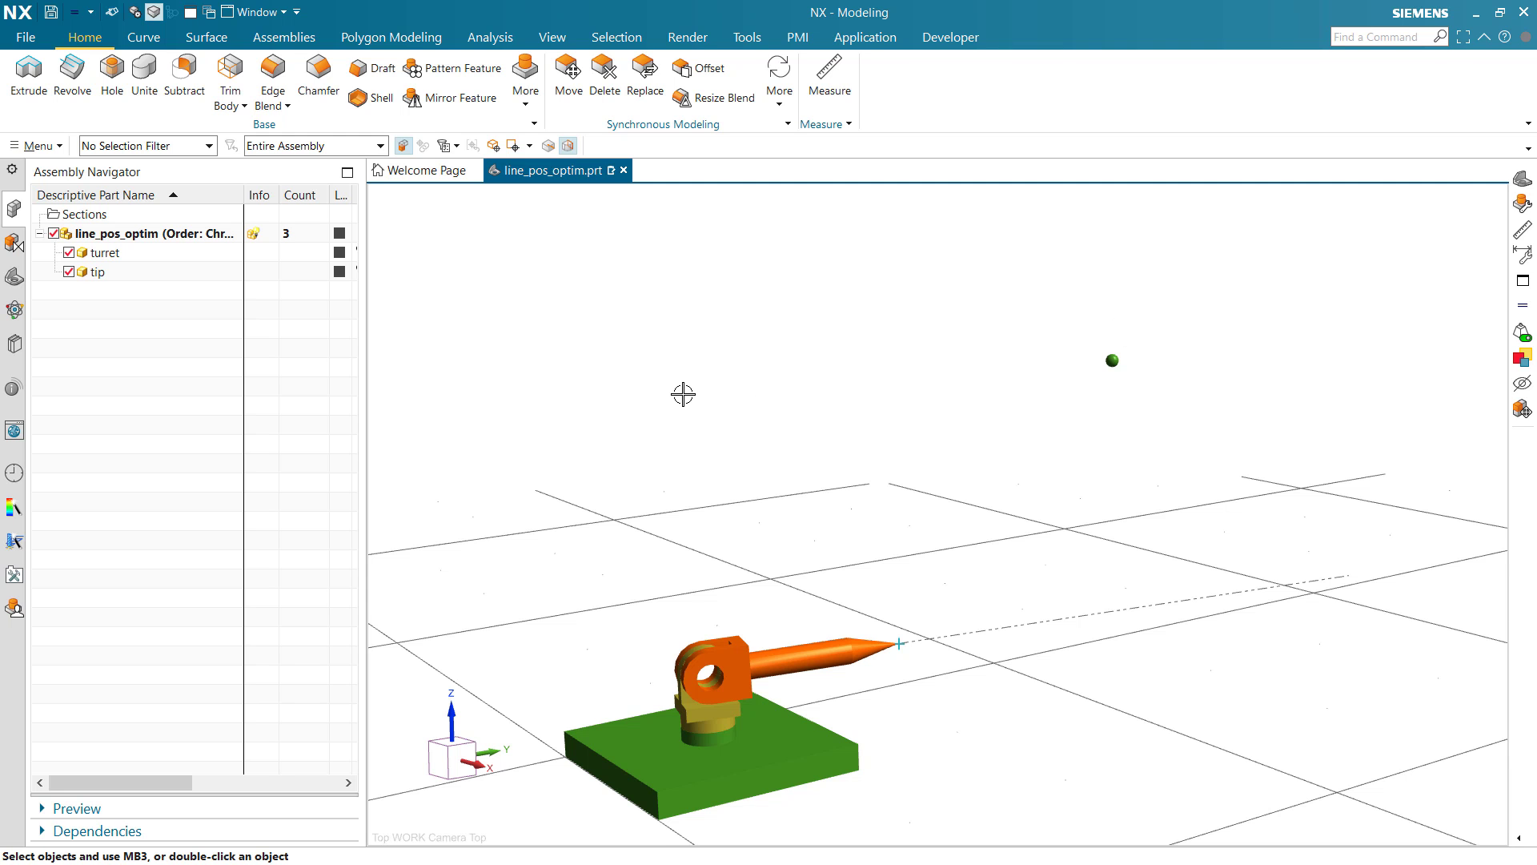
# Load study aim and review its distance_amplified objective and azimuth and elevation variables.
pyautogui.click(746, 39)
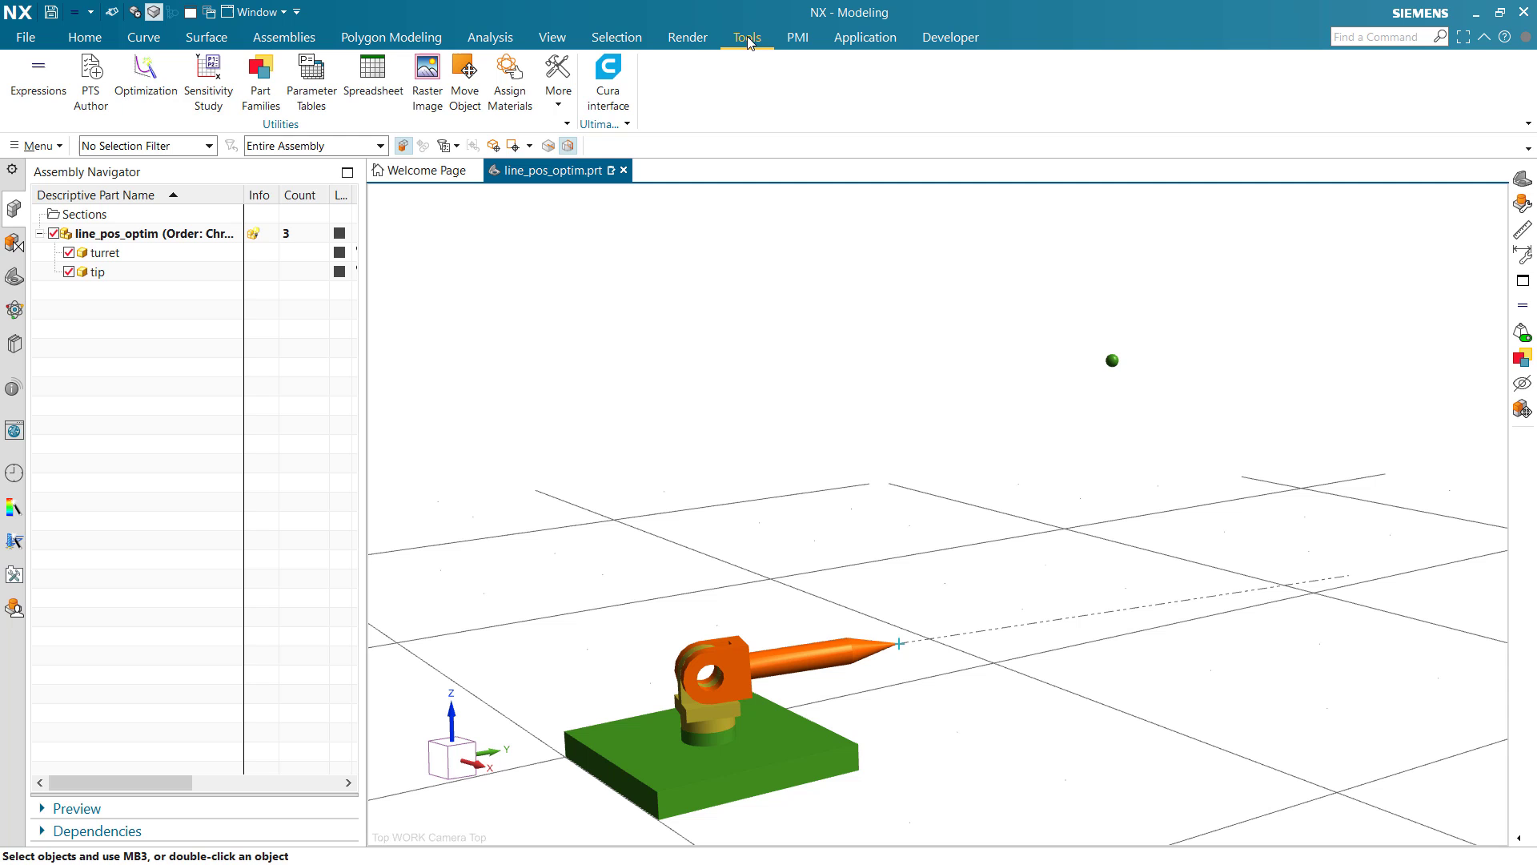
pyautogui.click(145, 76)
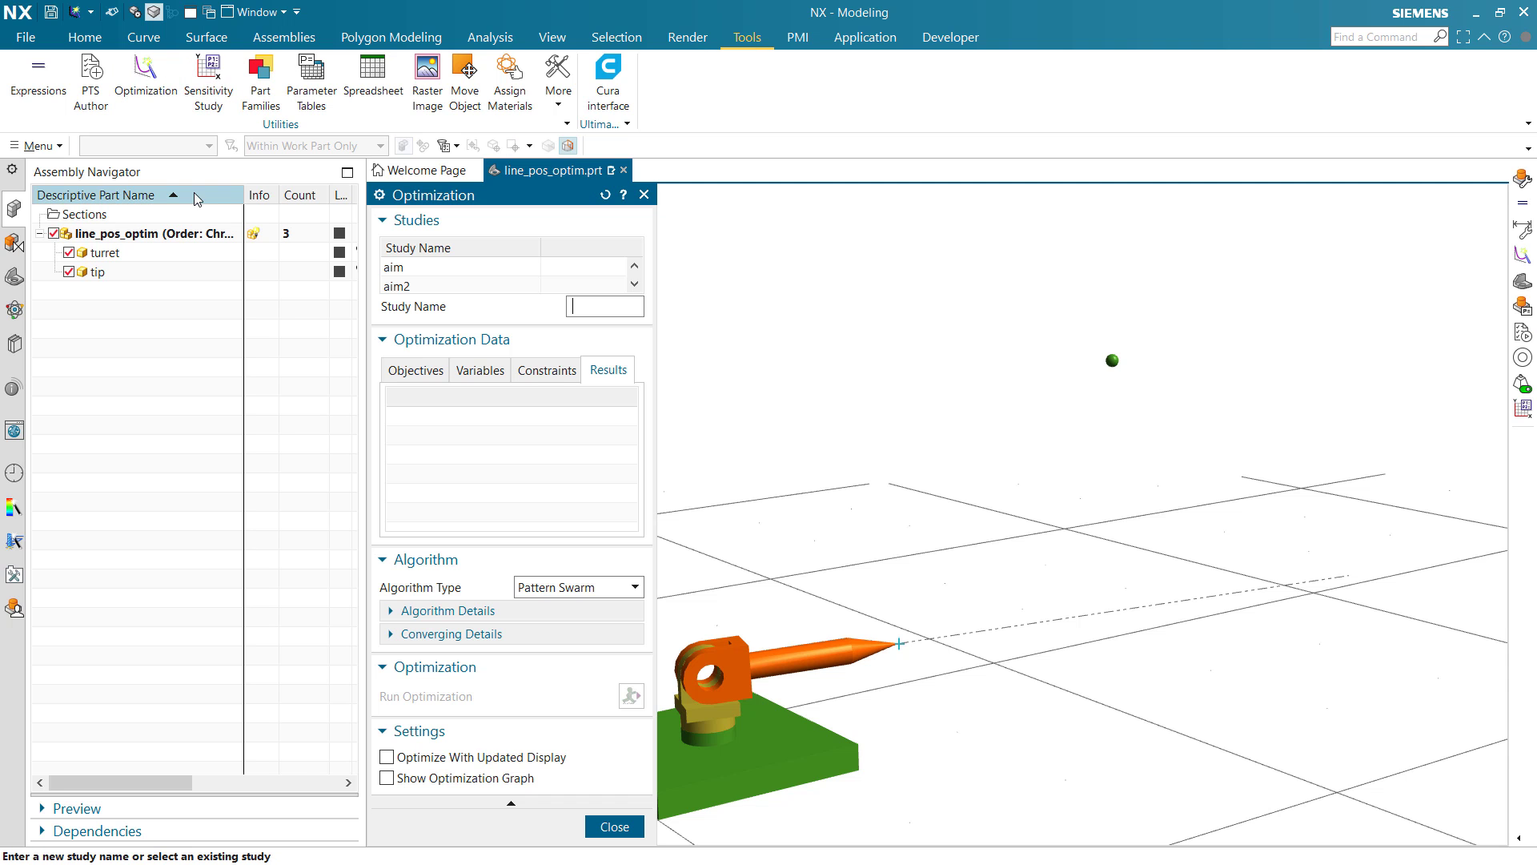
pyautogui.click(444, 269)
pyautogui.click(417, 372)
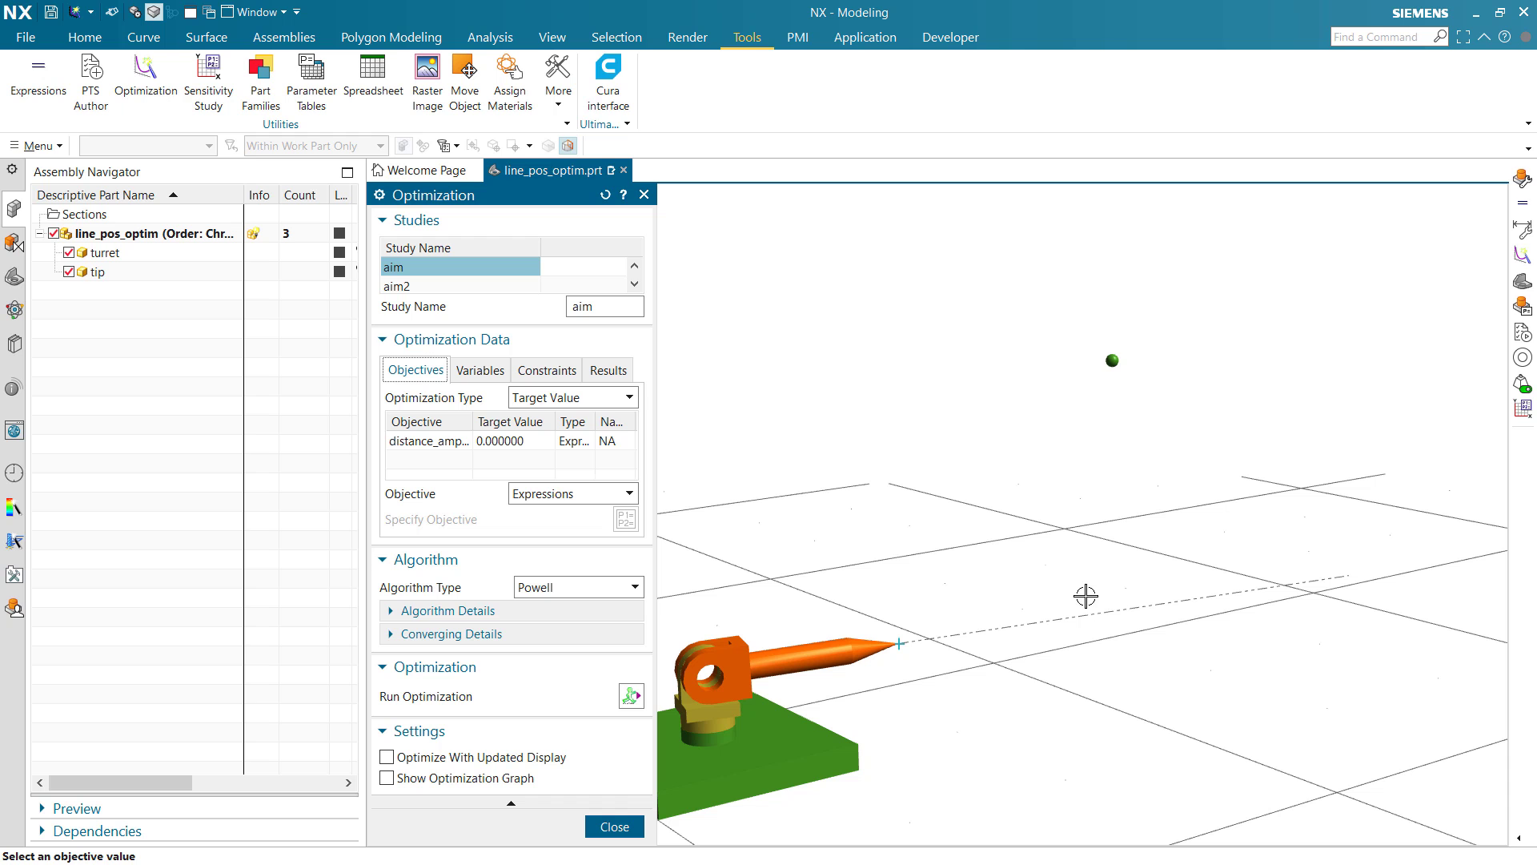
pyautogui.click(491, 370)
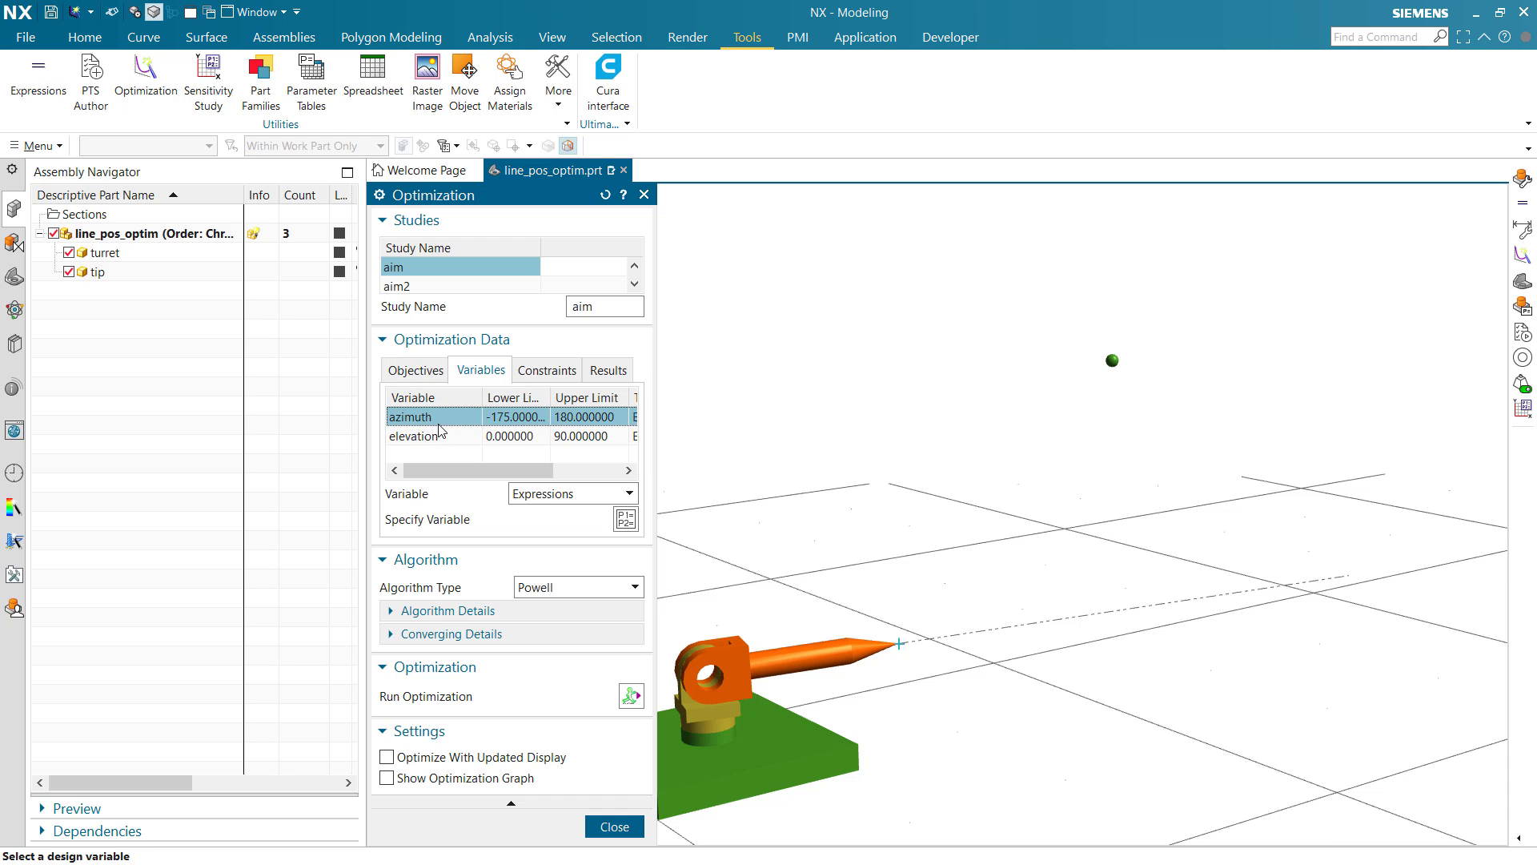
pyautogui.click(442, 434)
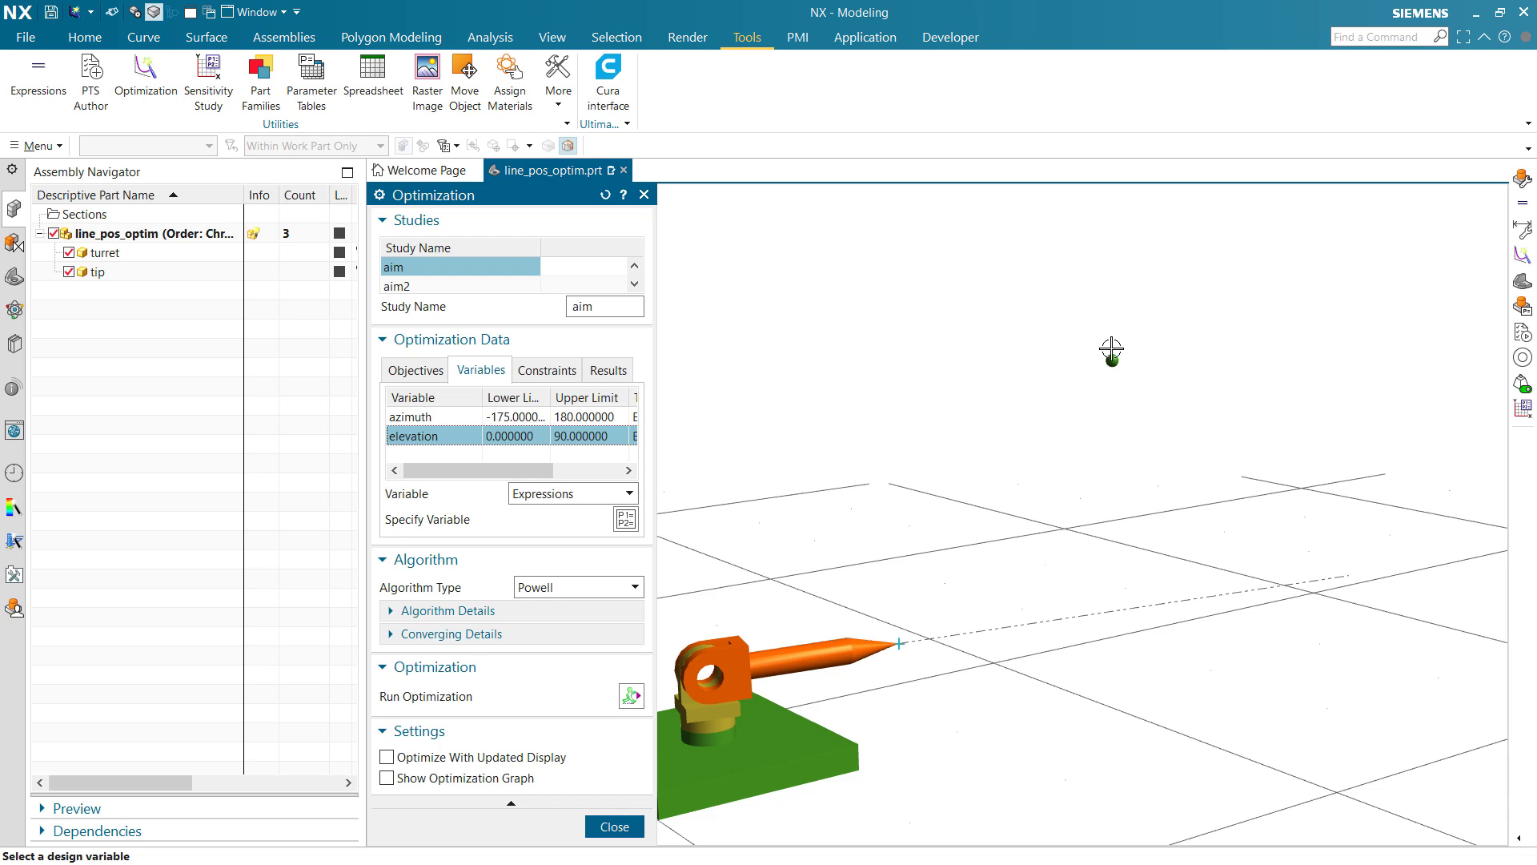
# Run the aim study and check row 20: distance_amplified 88.9483 at elevation about 32.4.
pyautogui.click(631, 696)
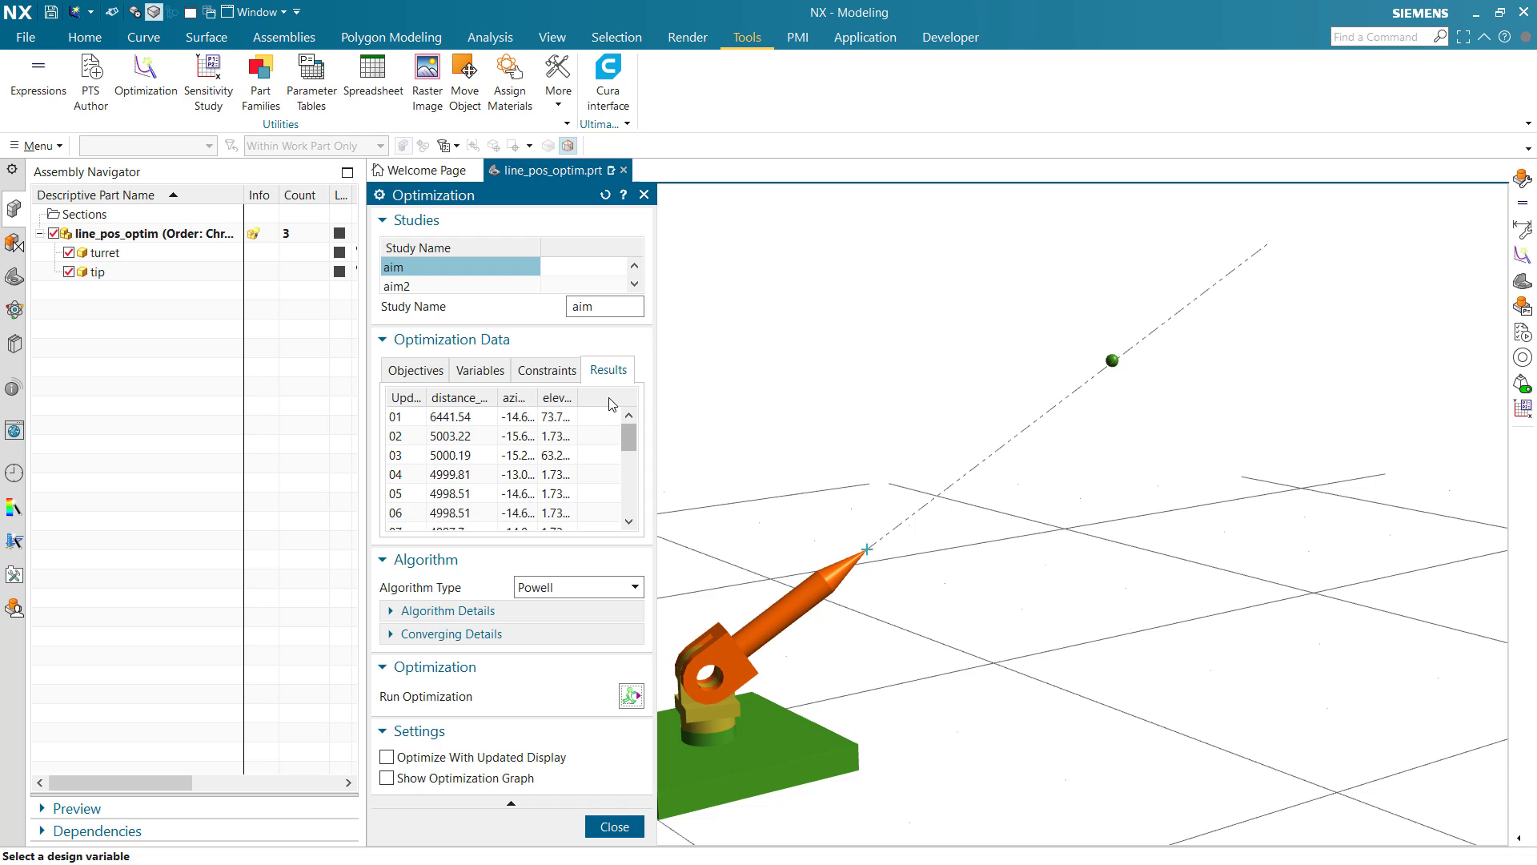
pyautogui.moveTo(630, 438); pyautogui.dragTo(630, 512)
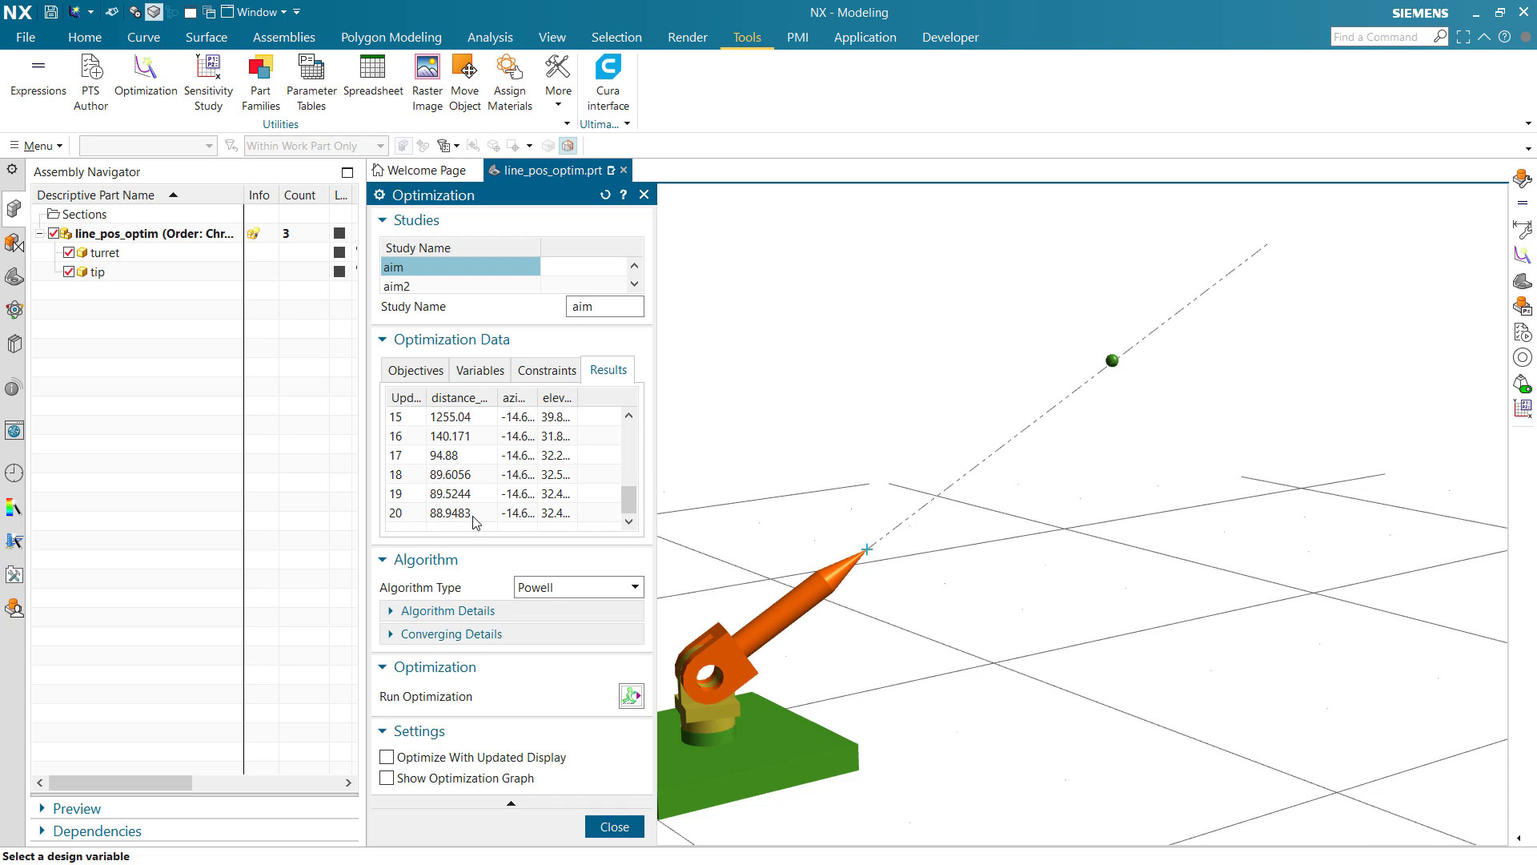
pyautogui.click(473, 517)
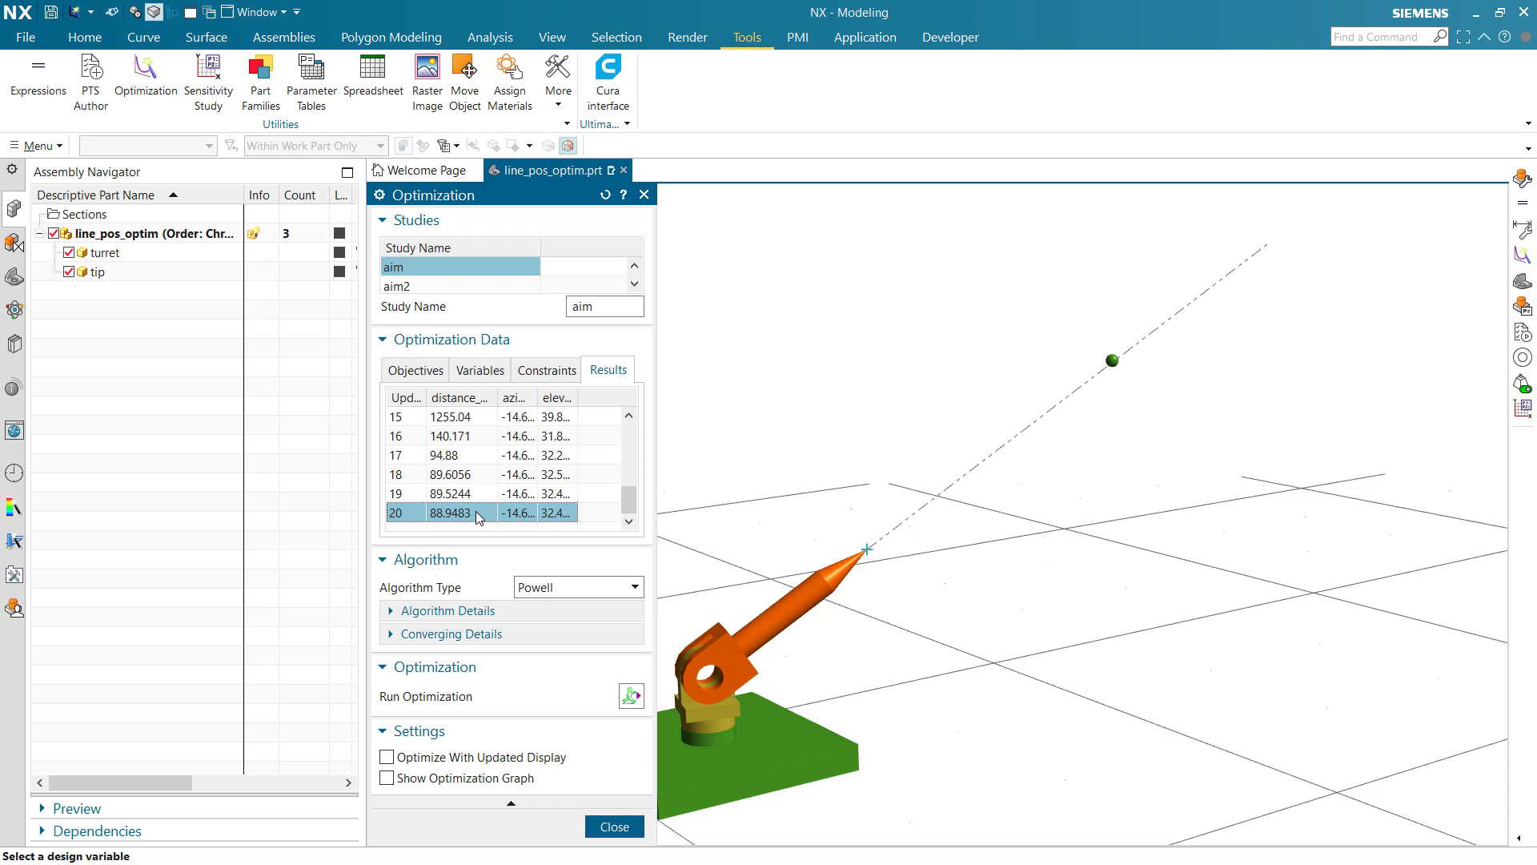
# Rerun the aim optimization from the new pose, check the final results, and close the study.
pyautogui.click(630, 696)
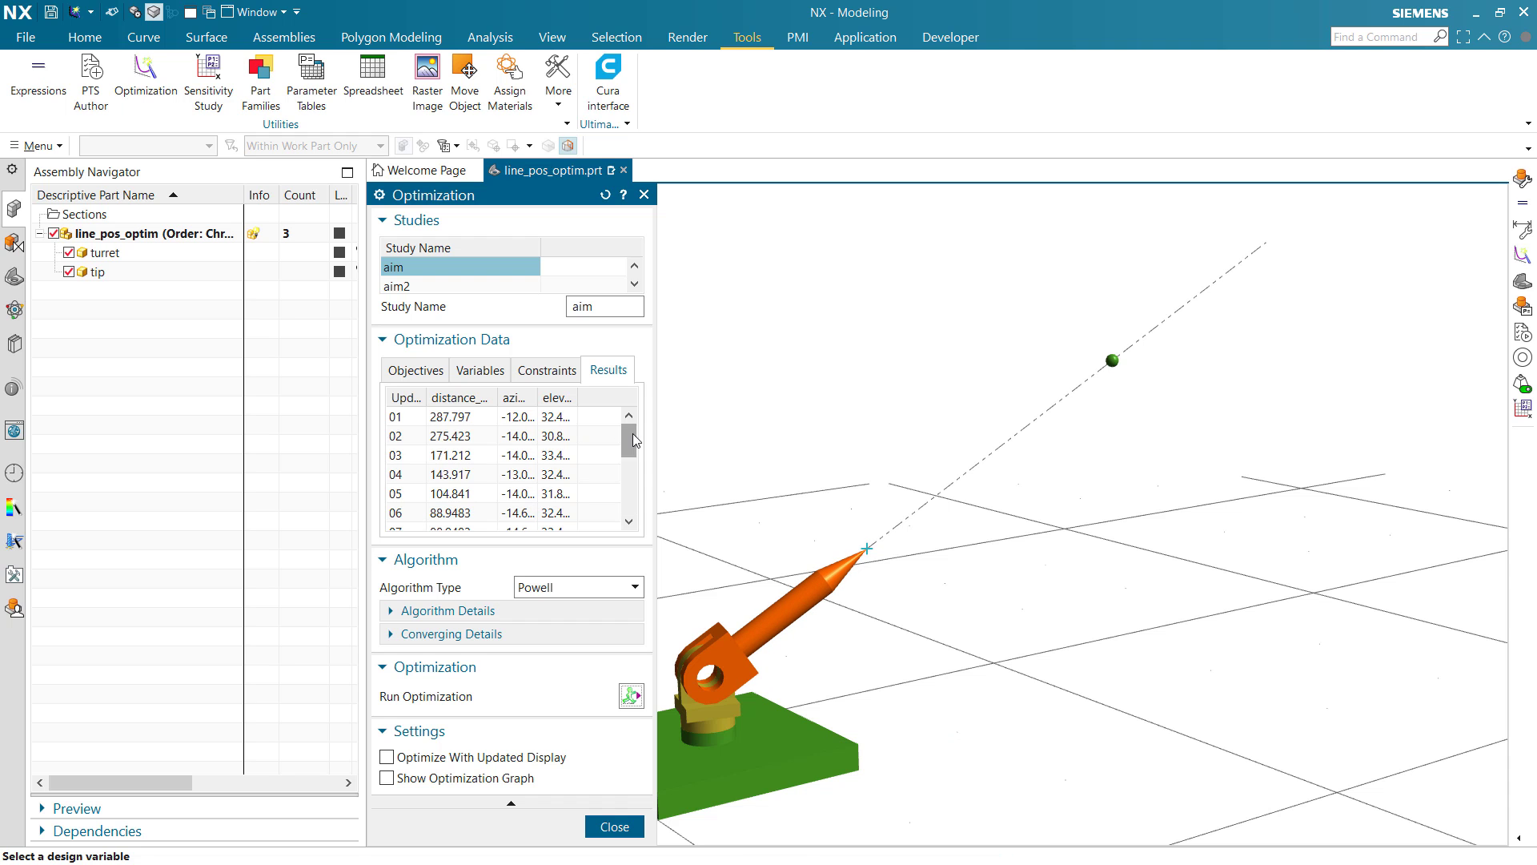
pyautogui.moveTo(629, 440); pyautogui.dragTo(631, 523)
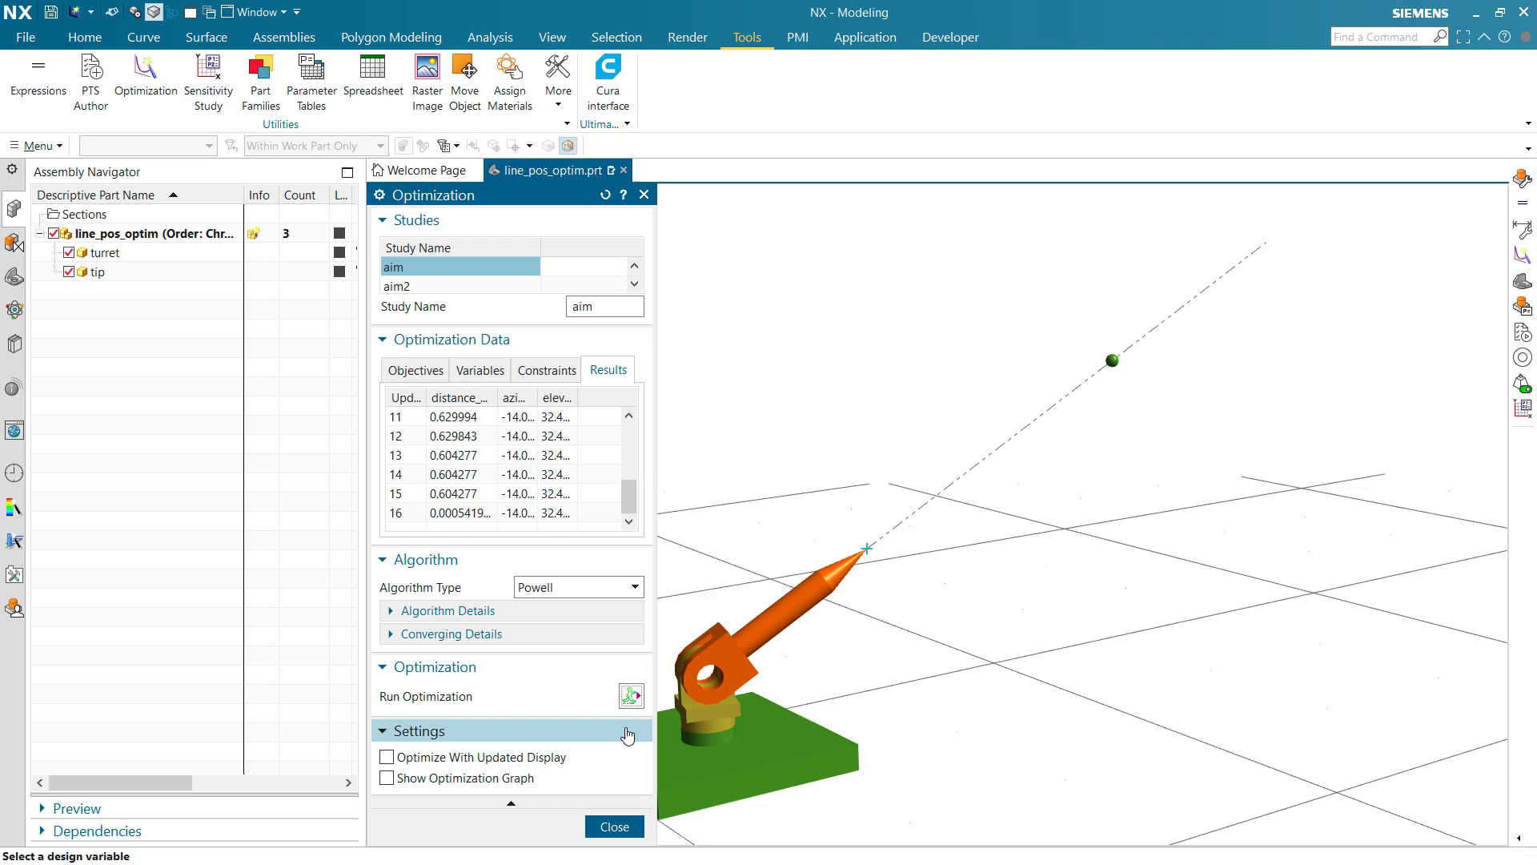
pyautogui.click(614, 826)
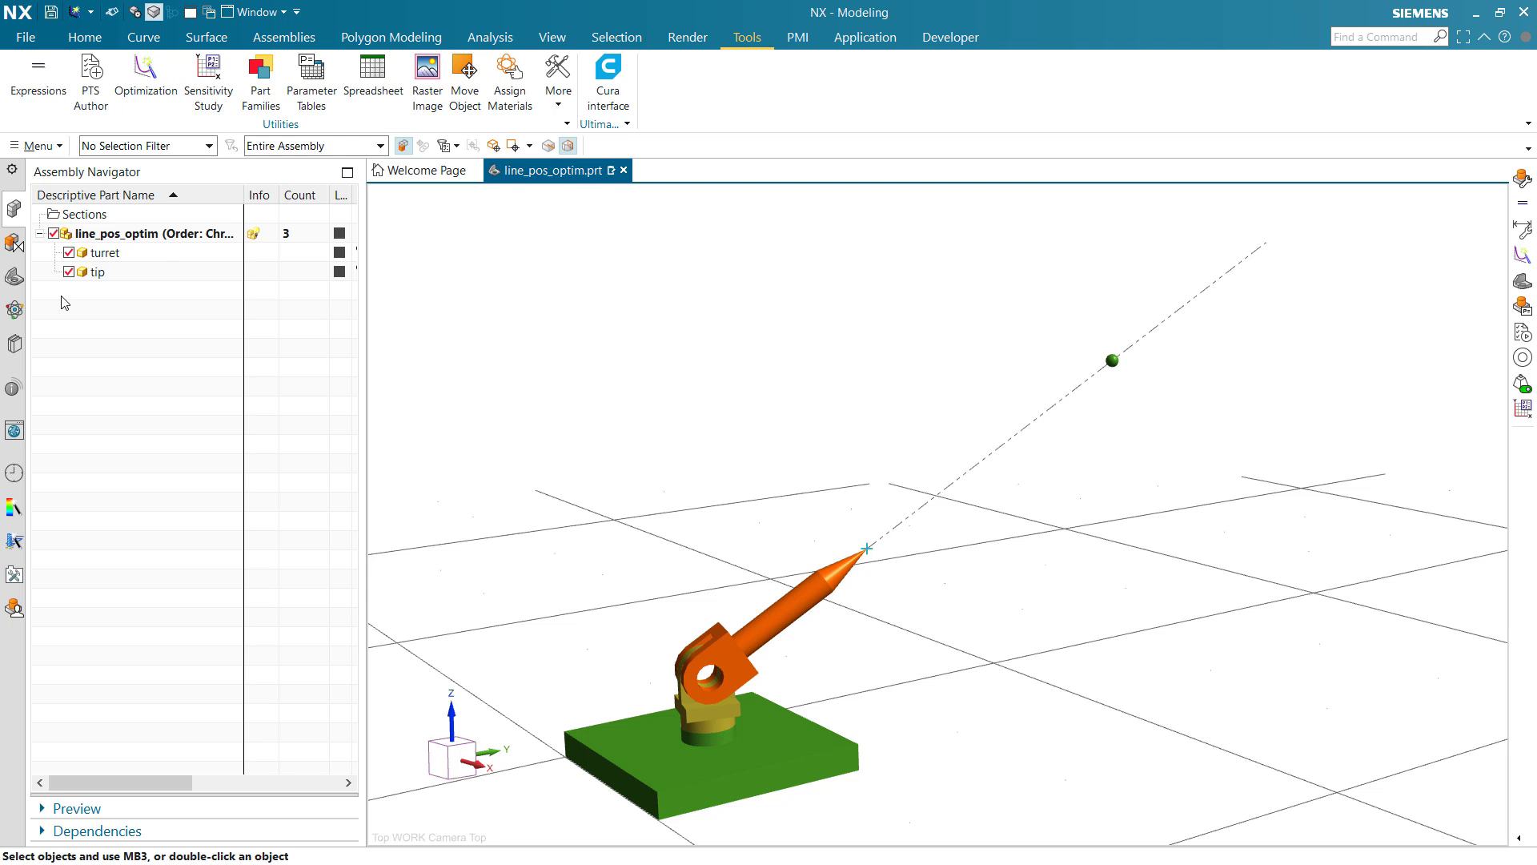
# Edit line_pos_optim as a reusable component to bring up the Optimized Aiming dialog.
pyautogui.rightClick(193, 242)
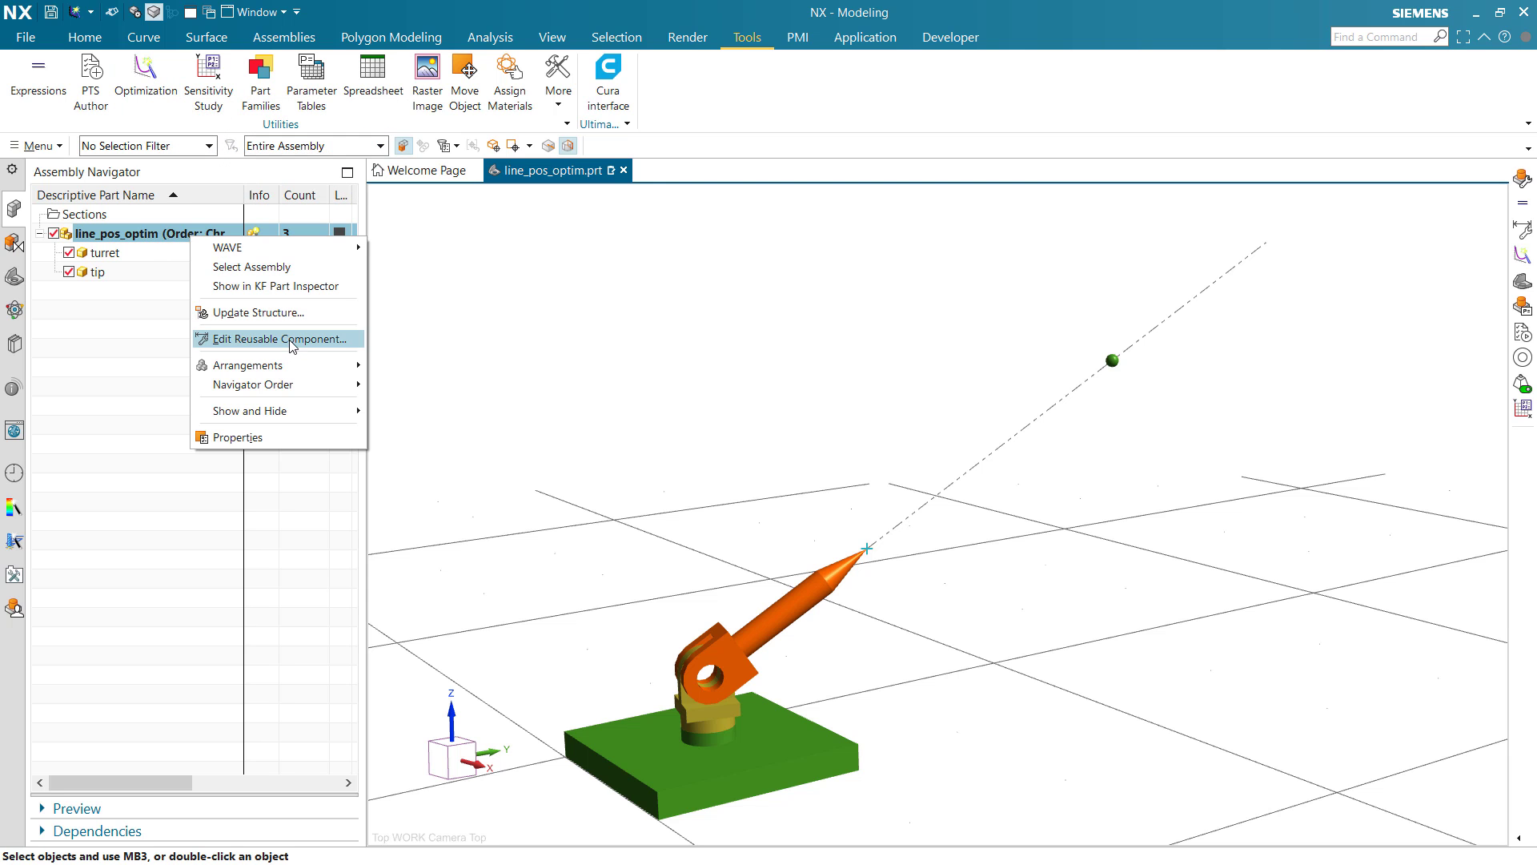
pyautogui.click(320, 335)
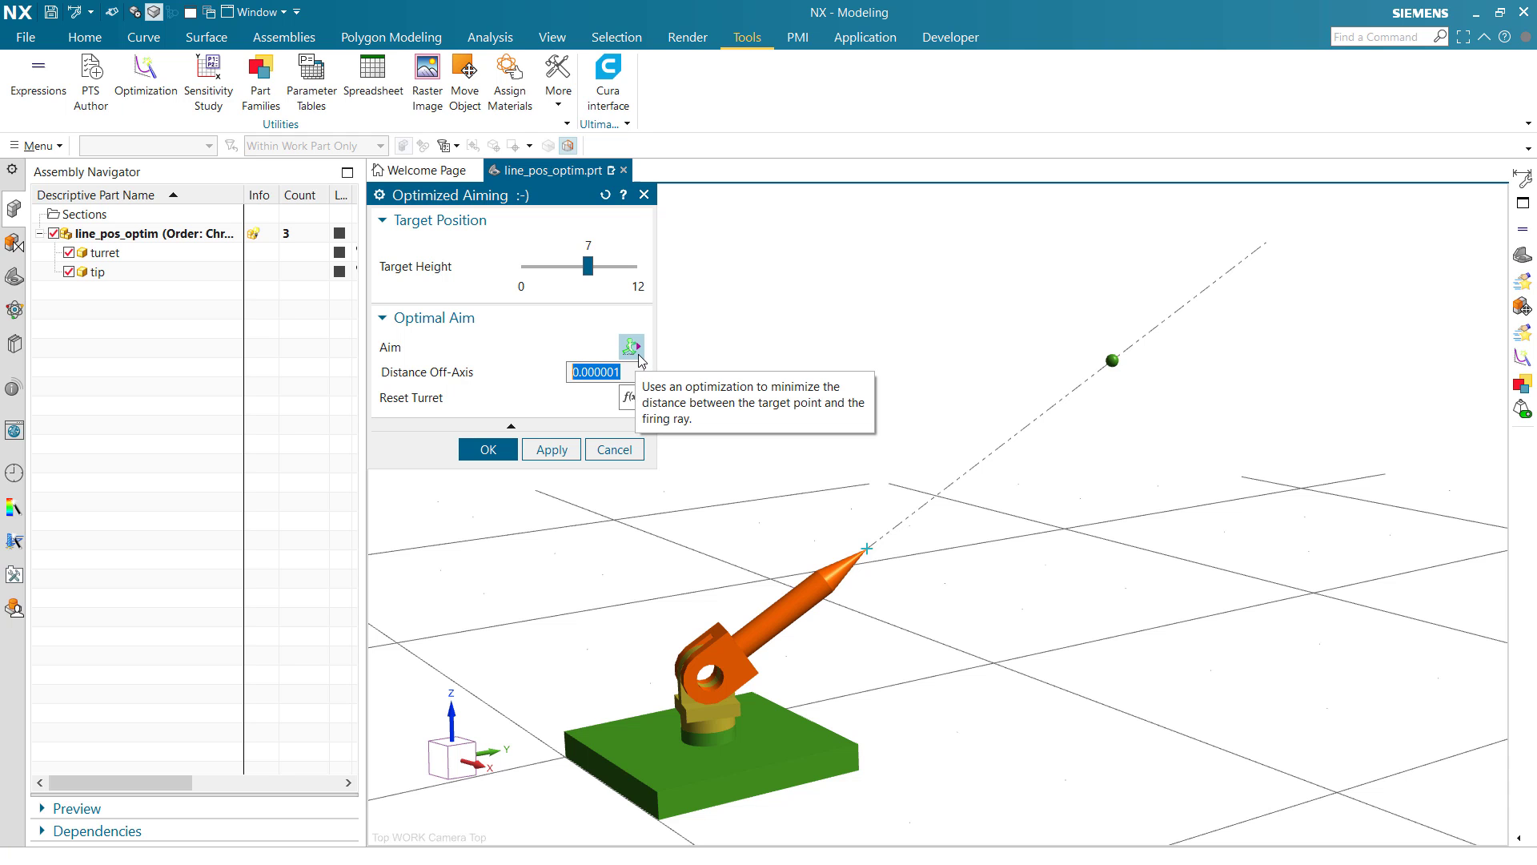
# Raise Target Height to 8 and aim, then to 9 and aim again, leaving 0.054971 off-axis.
pyautogui.click(706, 314)
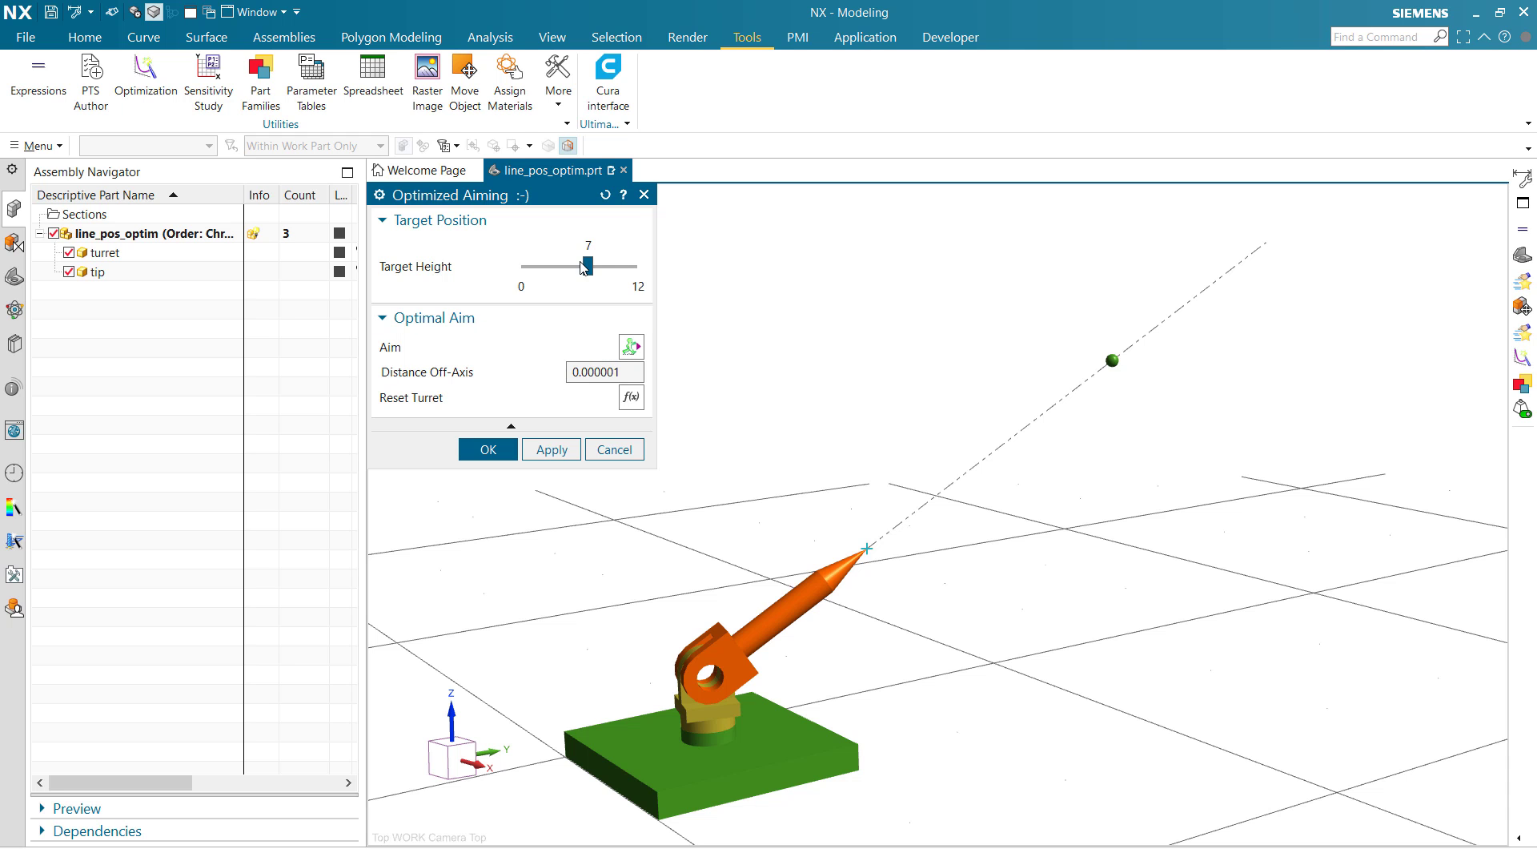
pyautogui.click(588, 266)
pyautogui.moveTo(589, 272); pyautogui.dragTo(552, 286)
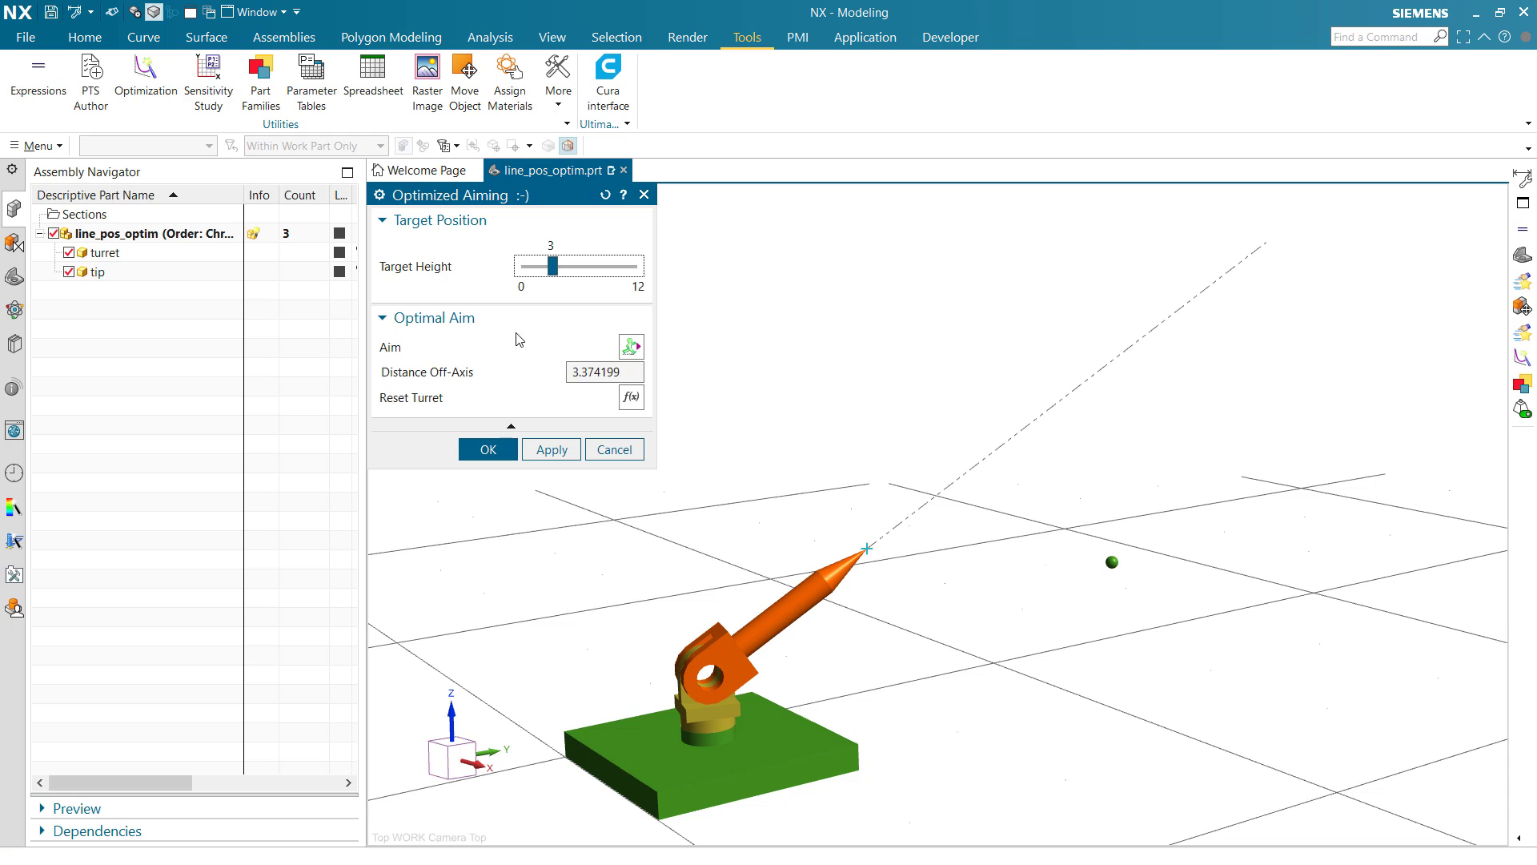
pyautogui.click(629, 346)
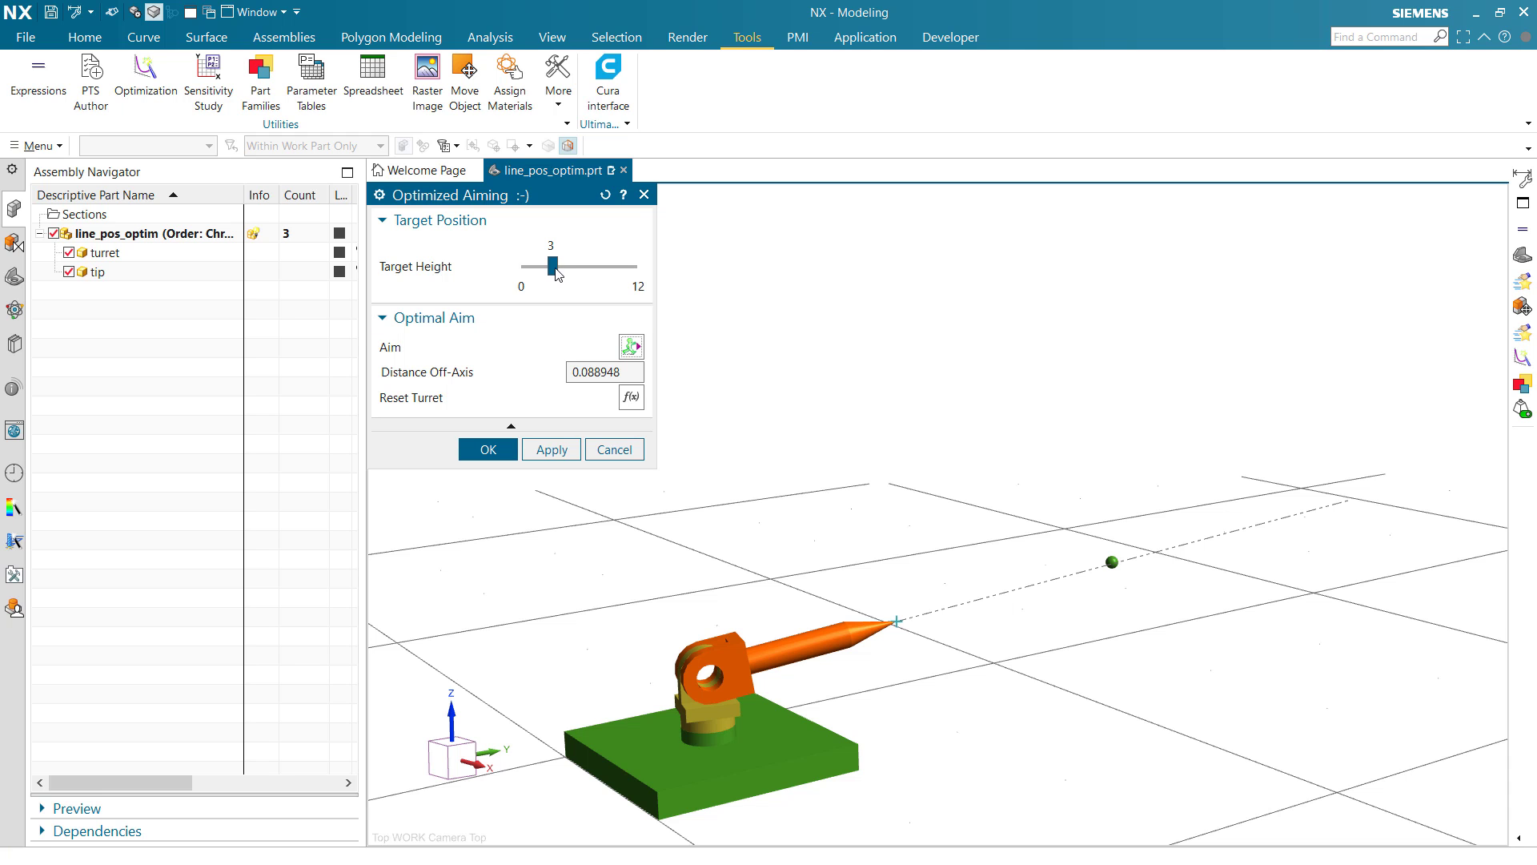
pyautogui.moveTo(554, 271); pyautogui.dragTo(606, 272)
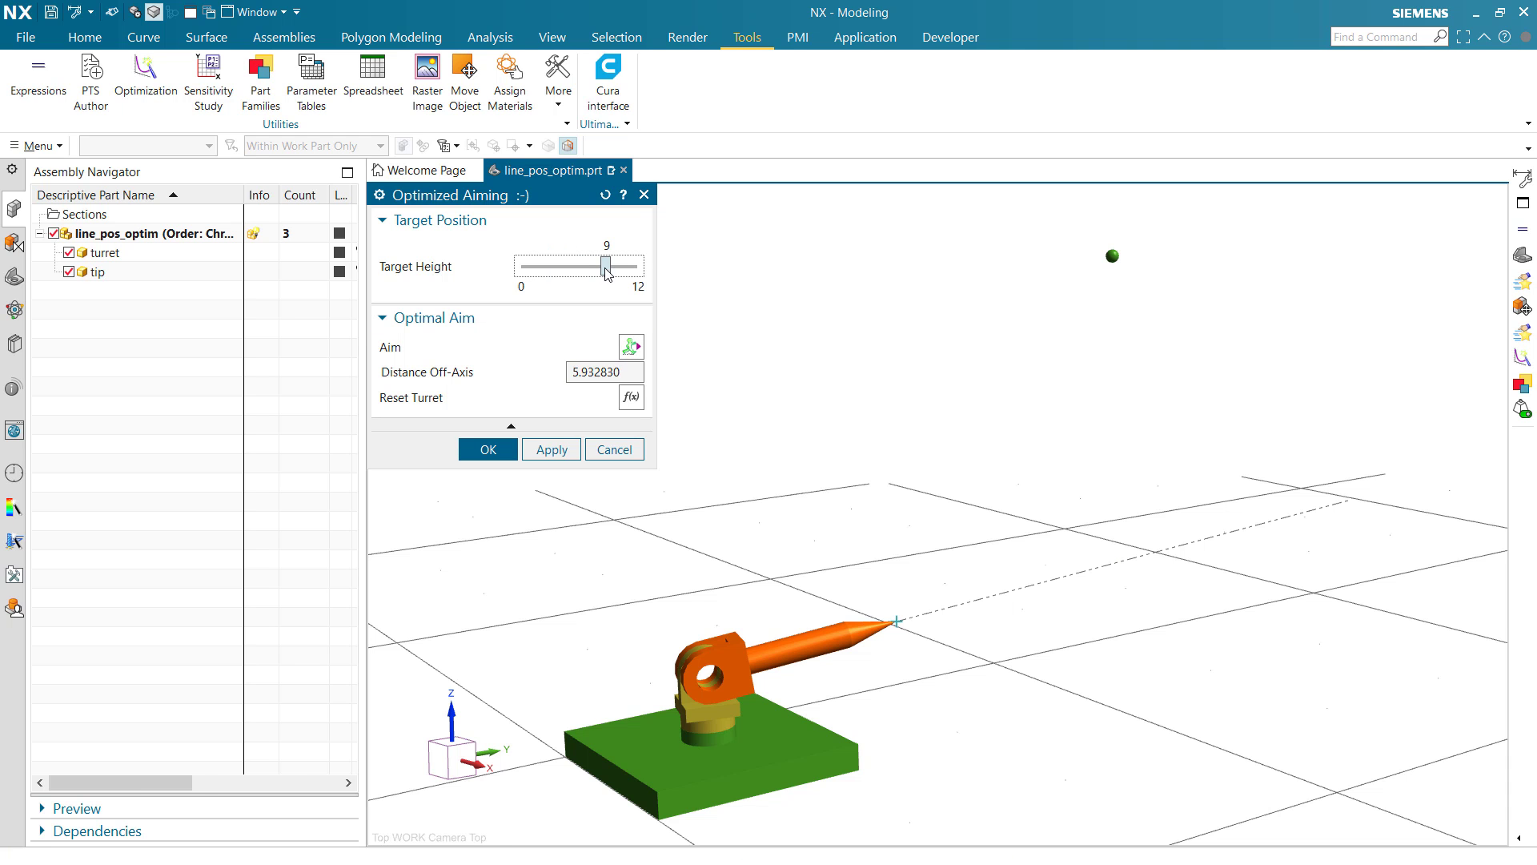
pyautogui.click(630, 346)
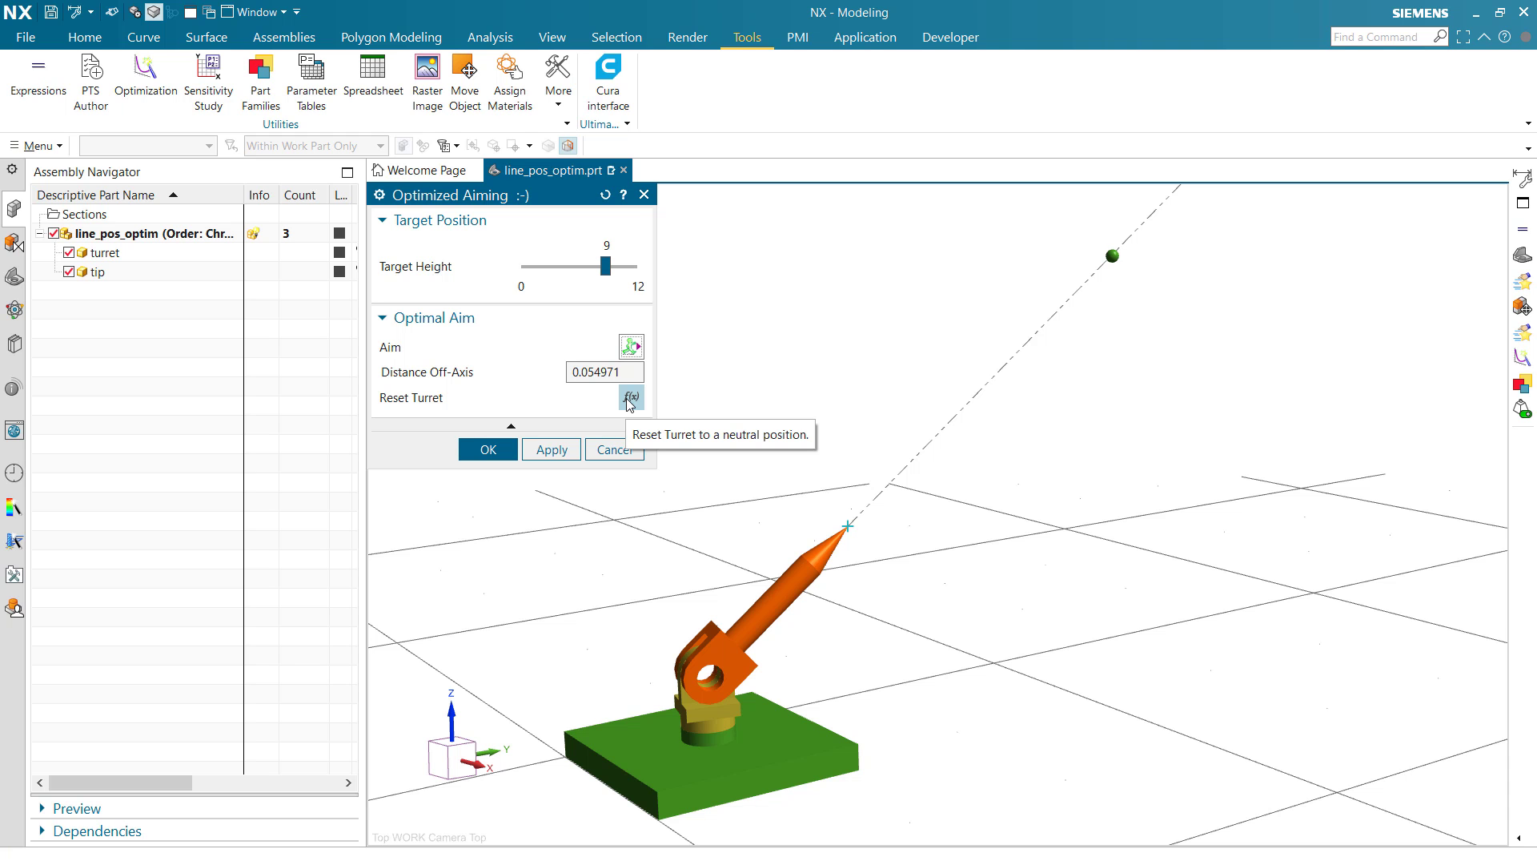
# Reset the turret, lower Target Height to 6, and aim twice to minimise the off-axis distance.
pyautogui.click(630, 398)
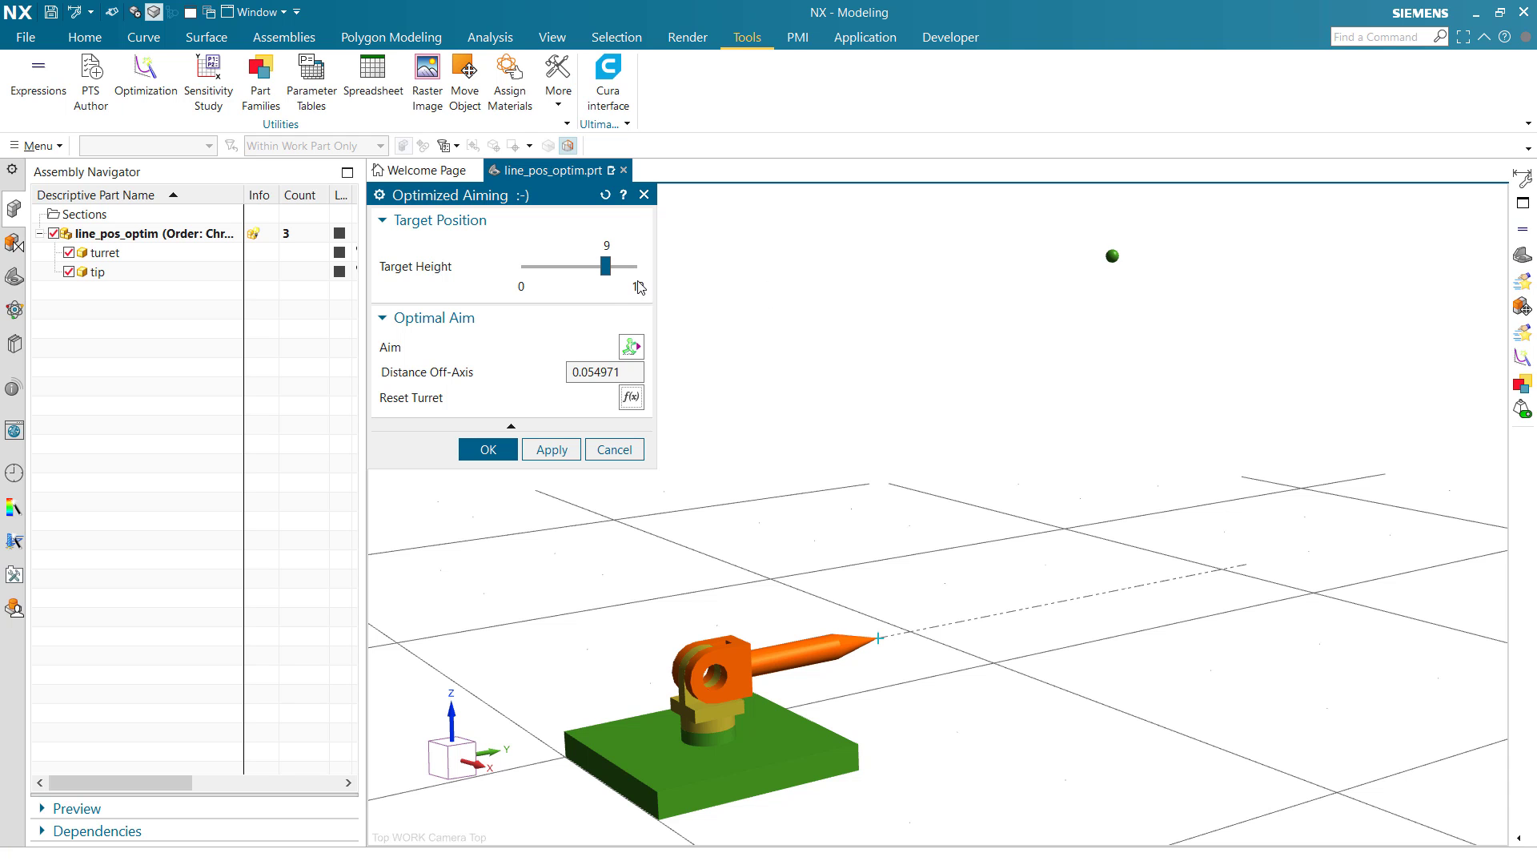
pyautogui.moveTo(605, 267); pyautogui.dragTo(579, 270)
pyautogui.click(632, 347)
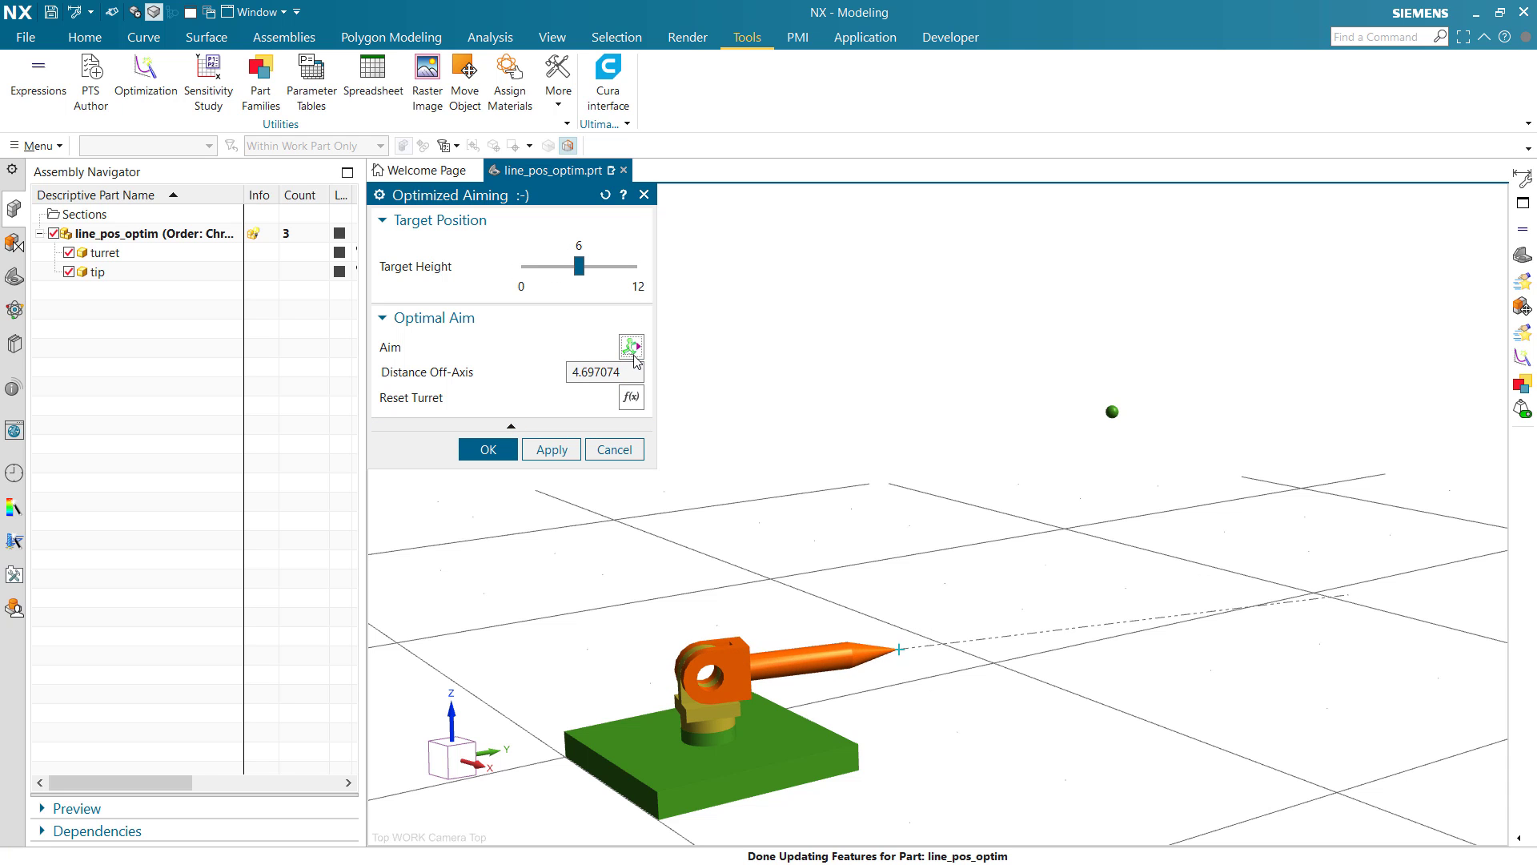
pyautogui.click(633, 348)
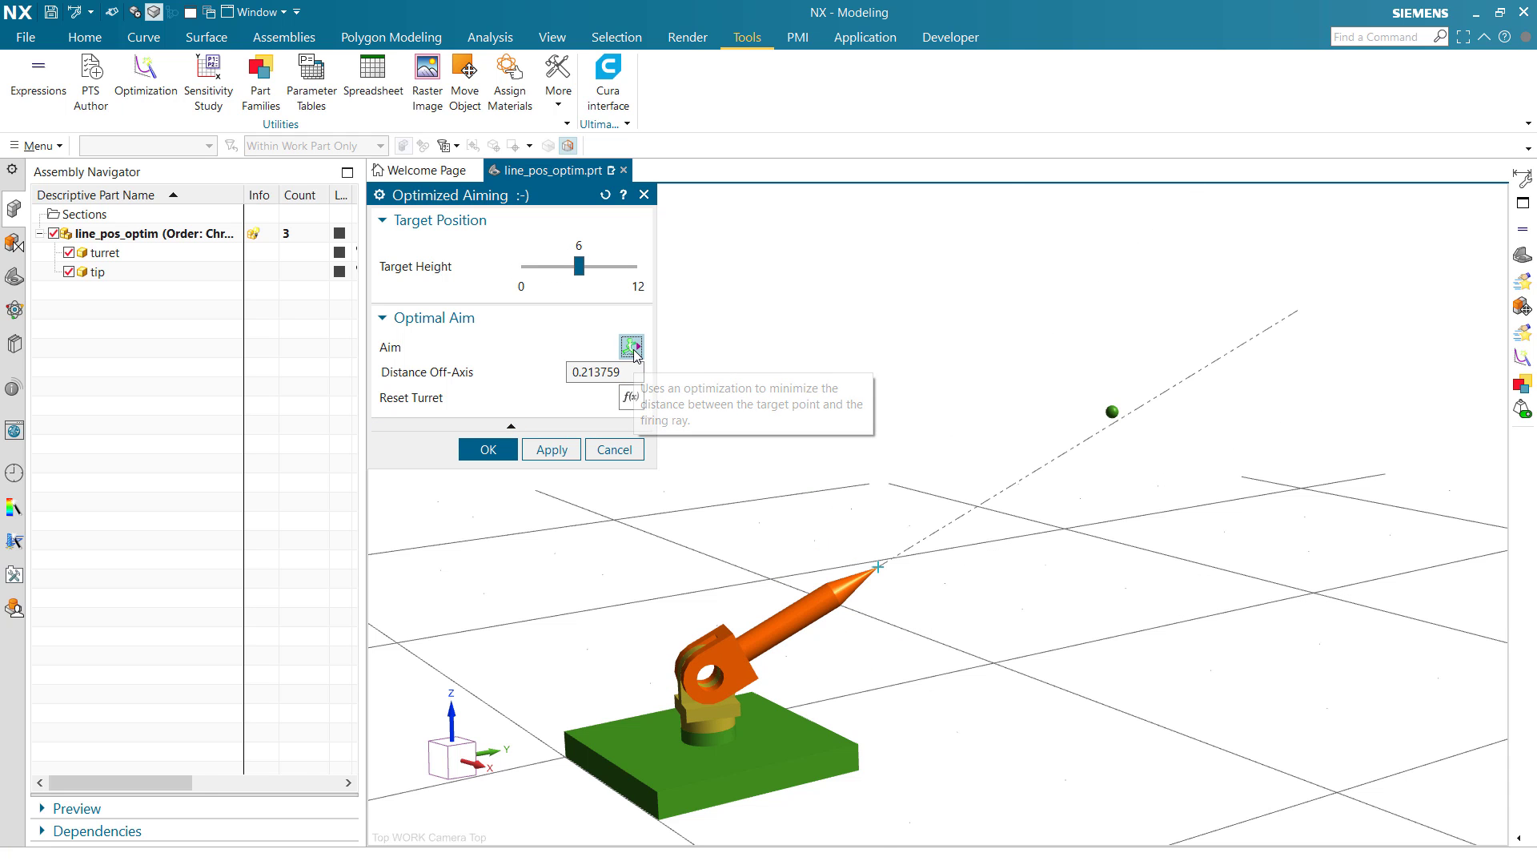